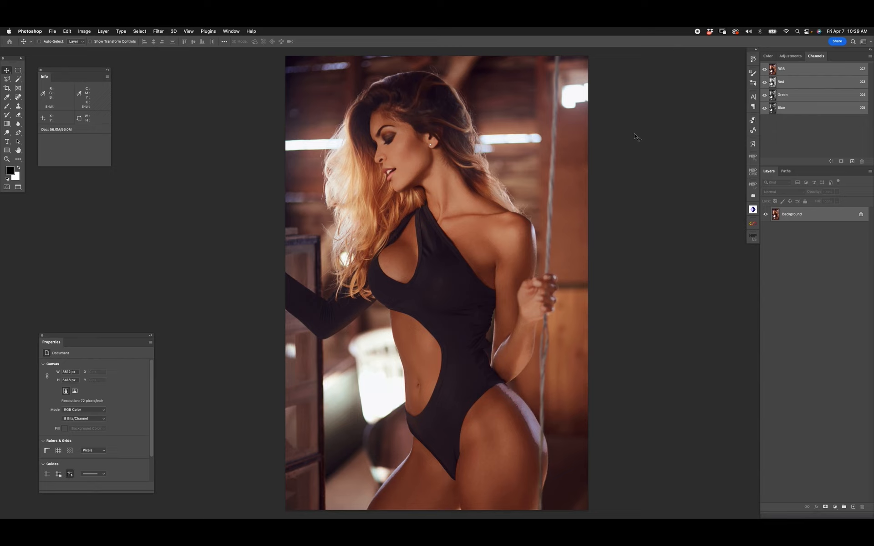
# Step: Add a Levels adjustment layer in Luminosity blend mode and set its highlight input level to 172
pyautogui.click(834, 507)
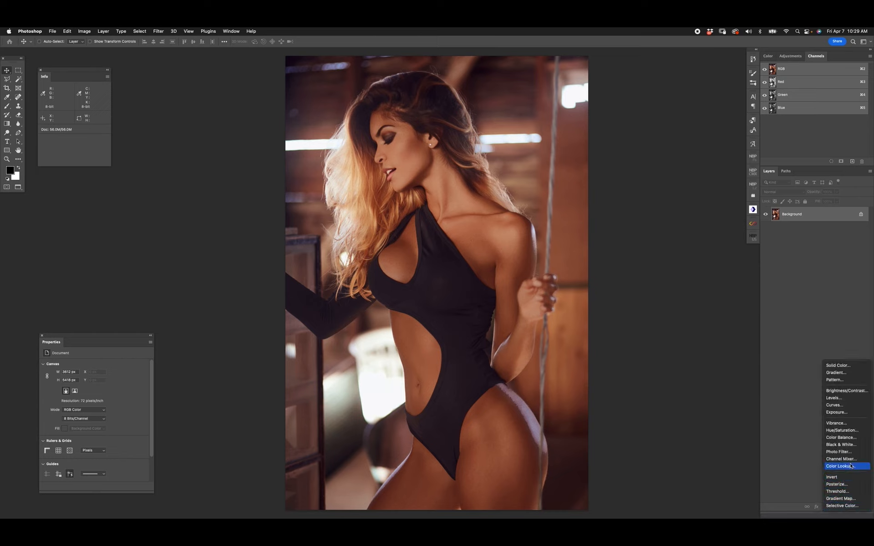
pyautogui.click(838, 398)
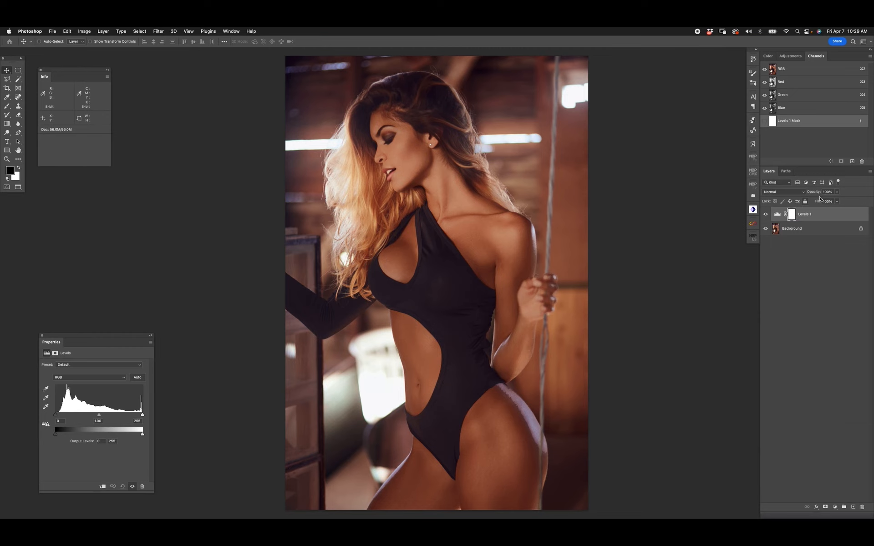
pyautogui.moveTo(786, 191); pyautogui.dragTo(777, 380)
pyautogui.moveTo(142, 414); pyautogui.dragTo(114, 413)
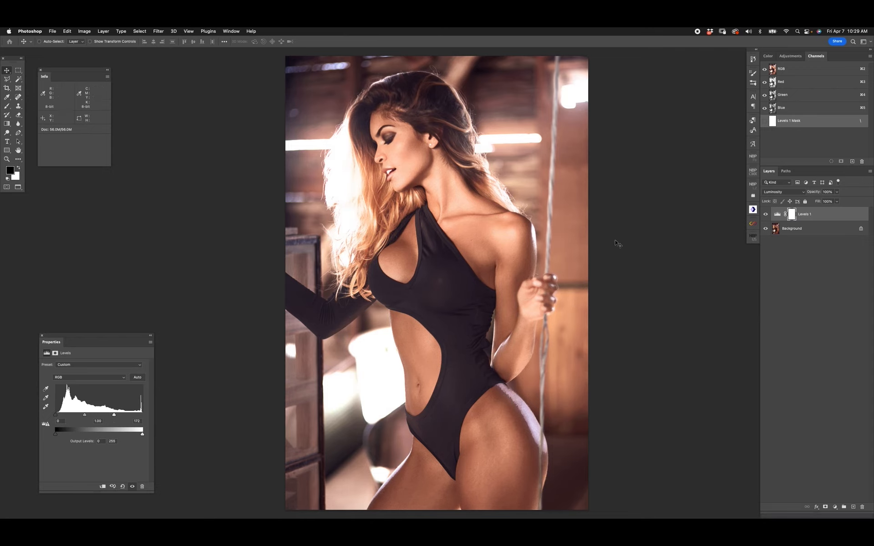
# Step: Try revealing the Levels brightening with a white brush from the neck to the shoulder, and restore the fully white mask
pyautogui.press('super+i')
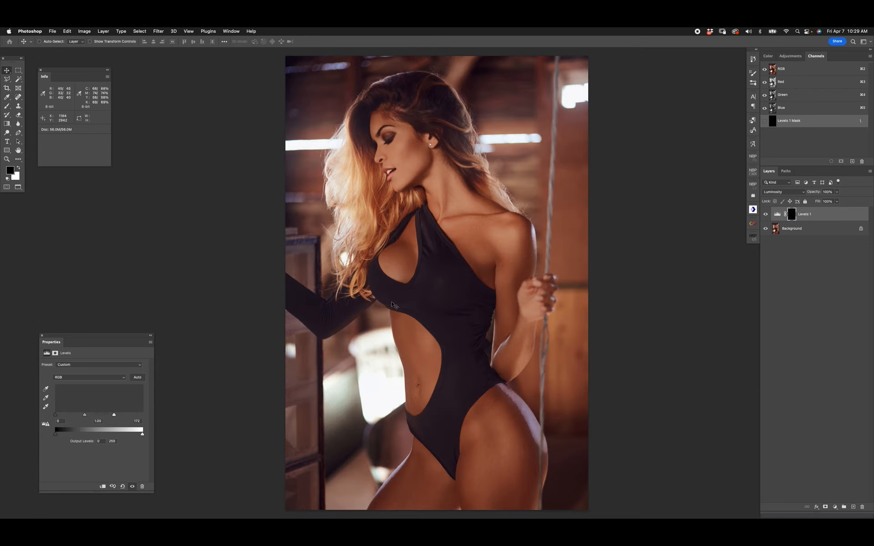
pyautogui.press('b')
pyautogui.press('x')
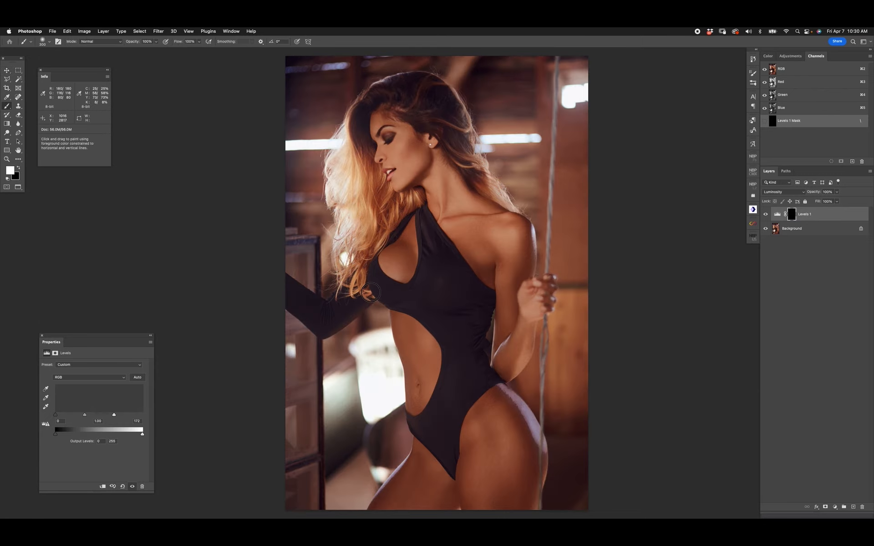
pyautogui.press(']')
pyautogui.press(']')
pyautogui.moveTo(432, 183)
pyautogui.mouseDown()
pyautogui.moveTo(484, 259)
pyautogui.moveTo(458, 204)
pyautogui.moveTo(491, 248)
pyautogui.moveTo(513, 242)
pyautogui.moveTo(513, 261)
pyautogui.moveTo(516, 238)
pyautogui.moveTo(407, 163)
pyautogui.moveTo(450, 195)
pyautogui.moveTo(471, 252)
pyautogui.mouseUp()
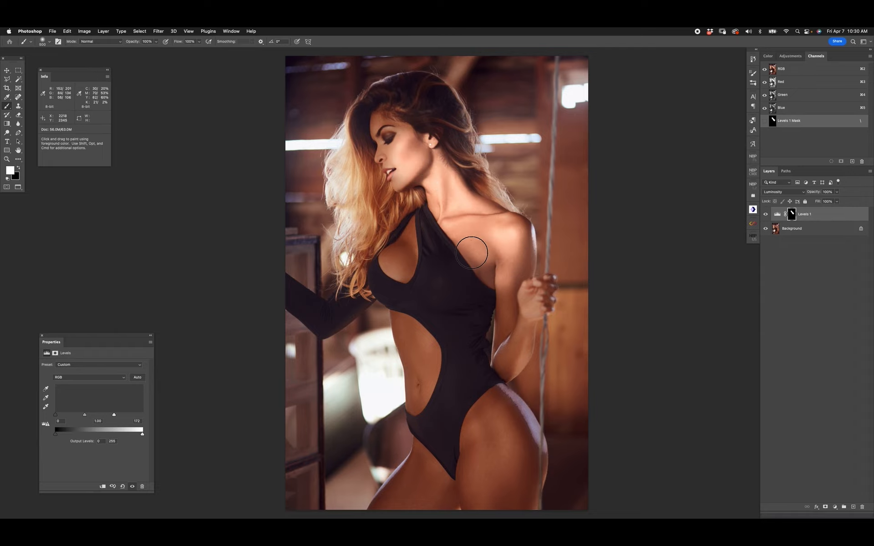
pyautogui.press('super+z')
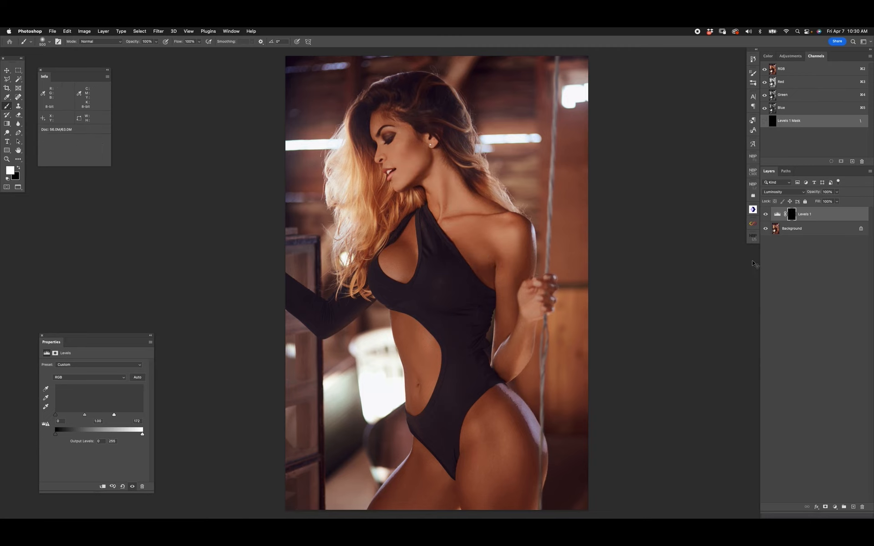
pyautogui.press('super+i')
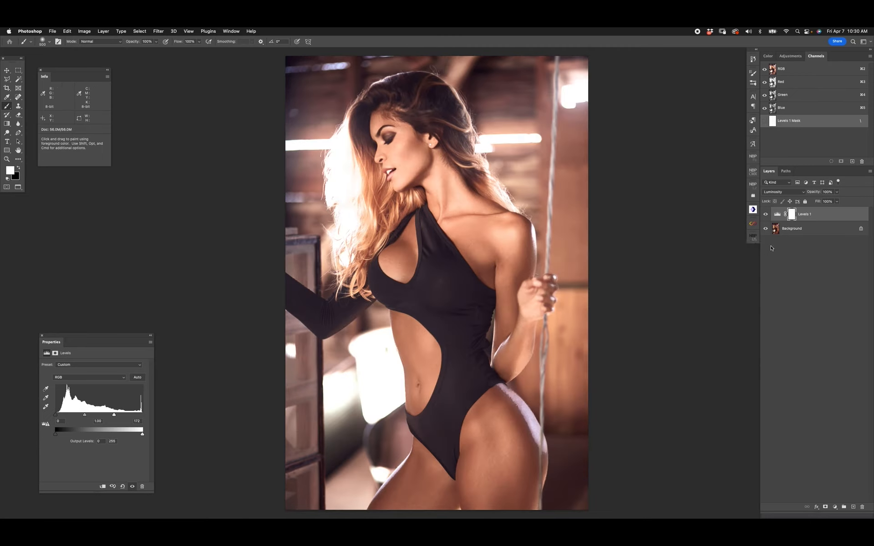
# Step: Set the Levels layer's Blend If with the Underlying Layer shadow slider split at about 53 / 255
pyautogui.doubleClick(862, 216)
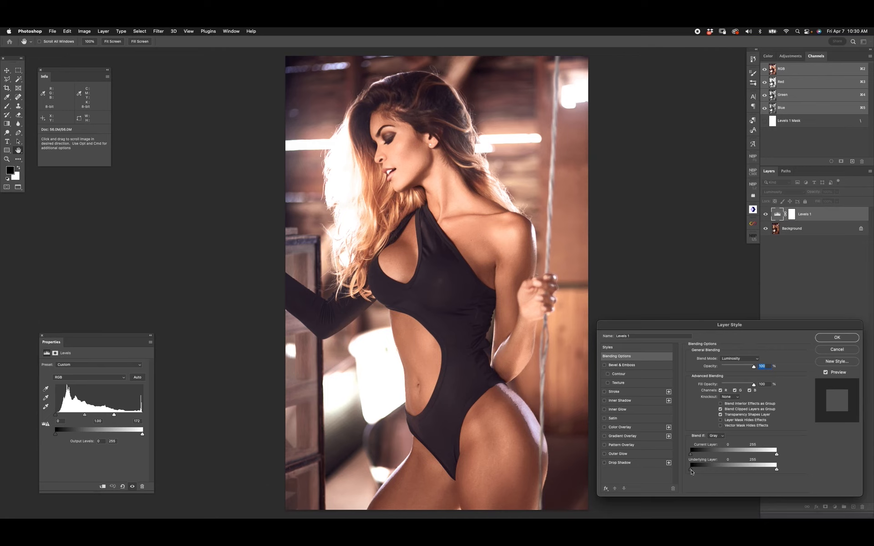
pyautogui.moveTo(691, 468); pyautogui.dragTo(727, 472)
pyautogui.press('alt')
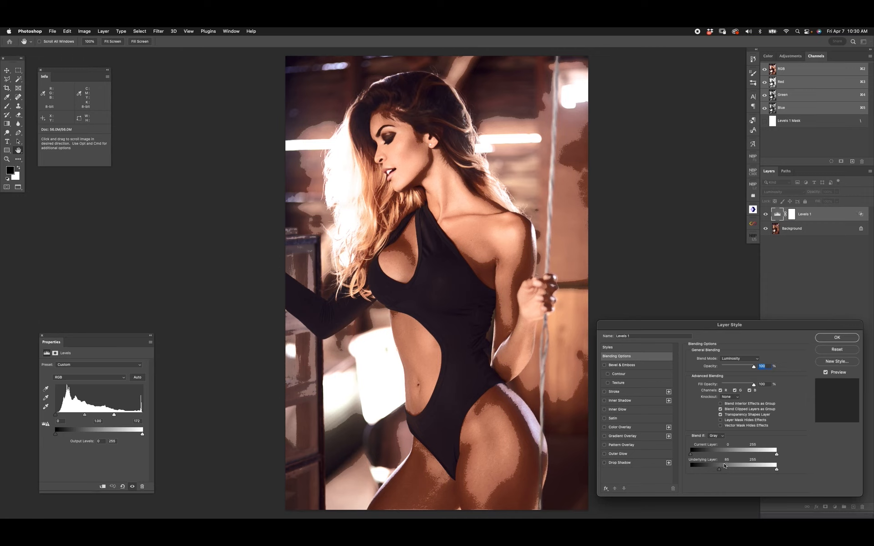
pyautogui.moveTo(721, 471); pyautogui.dragTo(788, 469)
pyautogui.moveTo(721, 470)
pyautogui.mouseDown()
pyautogui.moveTo(763, 475)
pyautogui.moveTo(718, 465)
pyautogui.moveTo(709, 469)
pyautogui.moveTo(729, 471)
pyautogui.moveTo(709, 472)
pyautogui.mouseUp()
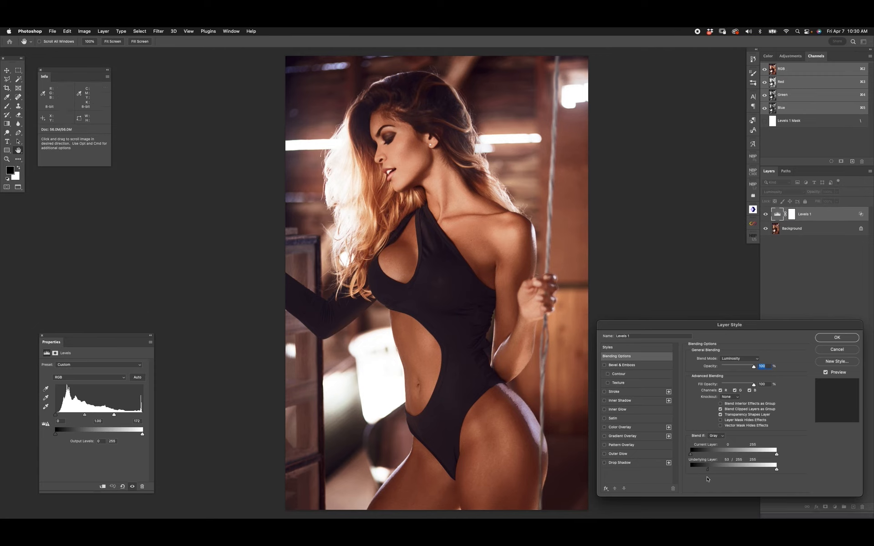
pyautogui.moveTo(708, 472)
pyautogui.mouseDown()
pyautogui.moveTo(731, 471)
pyautogui.moveTo(707, 472)
pyautogui.mouseUp()
pyautogui.click(837, 337)
# Step: Invert the Levels 1 layer mask to black and ready the Brush with white as foreground color
pyautogui.press('b')
pyautogui.click(791, 214)
pyautogui.press('x')
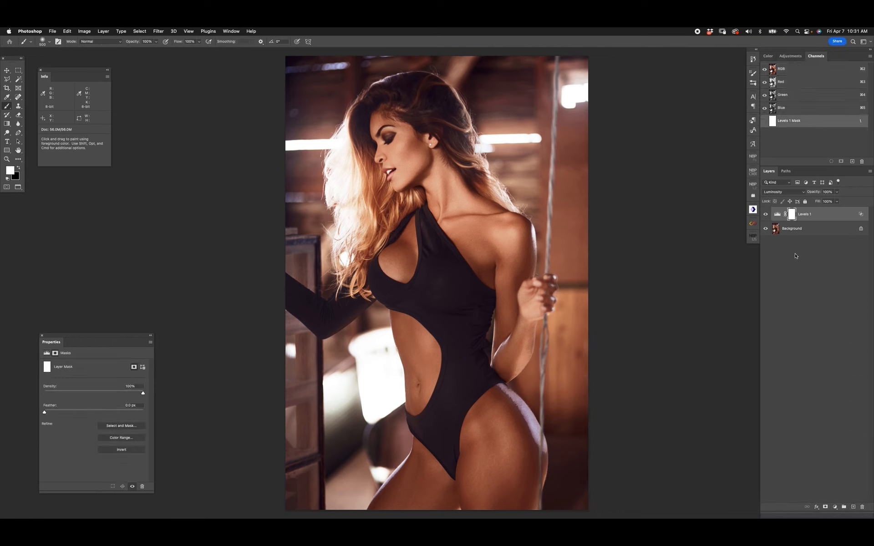
pyautogui.press('super+i')
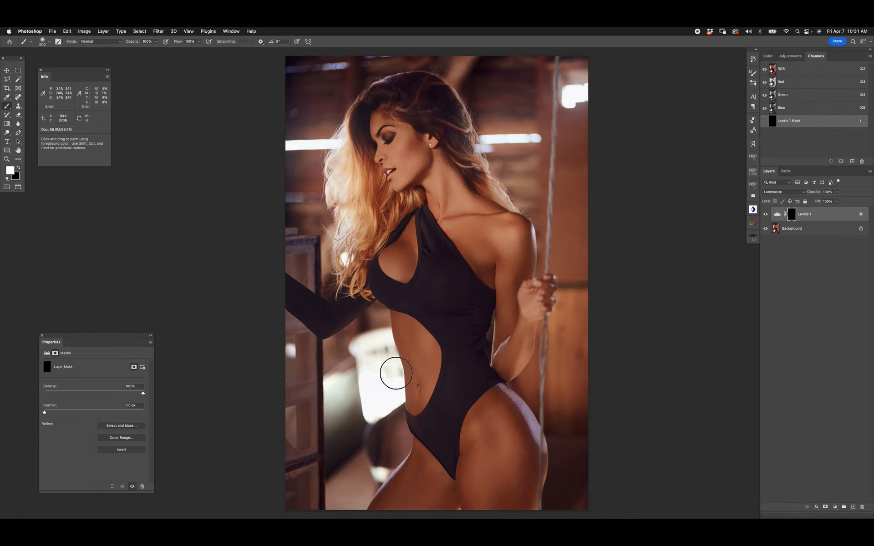
# Step: Paint white on the Levels 1 mask over the thighs, midriff and forearm, and compare the image with the layer off and on
pyautogui.moveTo(486, 414)
pyautogui.mouseDown()
pyautogui.moveTo(477, 474)
pyautogui.moveTo(514, 462)
pyautogui.moveTo(522, 439)
pyautogui.moveTo(521, 456)
pyautogui.moveTo(482, 498)
pyautogui.mouseUp()
pyautogui.moveTo(423, 469)
pyautogui.mouseDown()
pyautogui.moveTo(440, 498)
pyautogui.moveTo(407, 510)
pyautogui.moveTo(396, 492)
pyautogui.moveTo(413, 475)
pyautogui.moveTo(429, 483)
pyautogui.mouseUp()
pyautogui.press(']')
pyautogui.moveTo(414, 344)
pyautogui.mouseDown()
pyautogui.moveTo(417, 386)
pyautogui.moveTo(417, 356)
pyautogui.mouseUp()
pyautogui.press('[')
pyautogui.moveTo(511, 356); pyautogui.dragTo(521, 330)
pyautogui.click(501, 400)
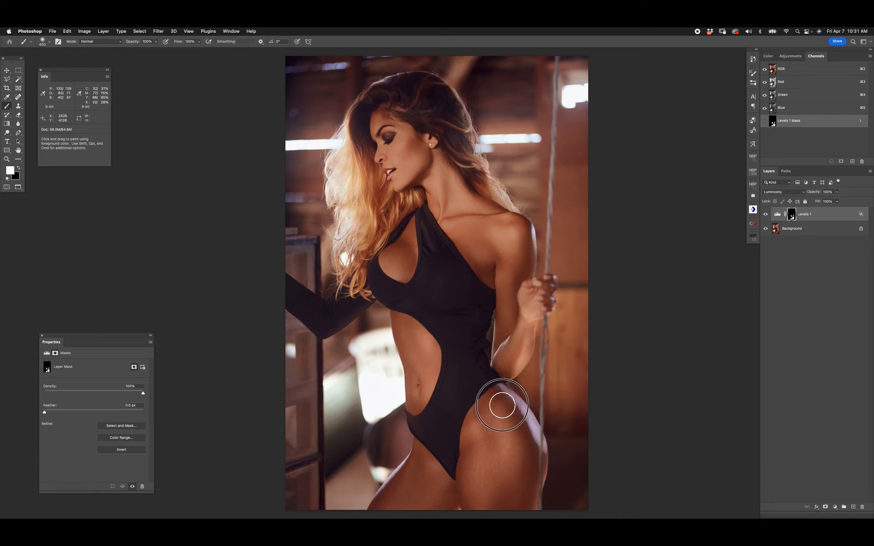
pyautogui.moveTo(413, 344); pyautogui.dragTo(405, 323)
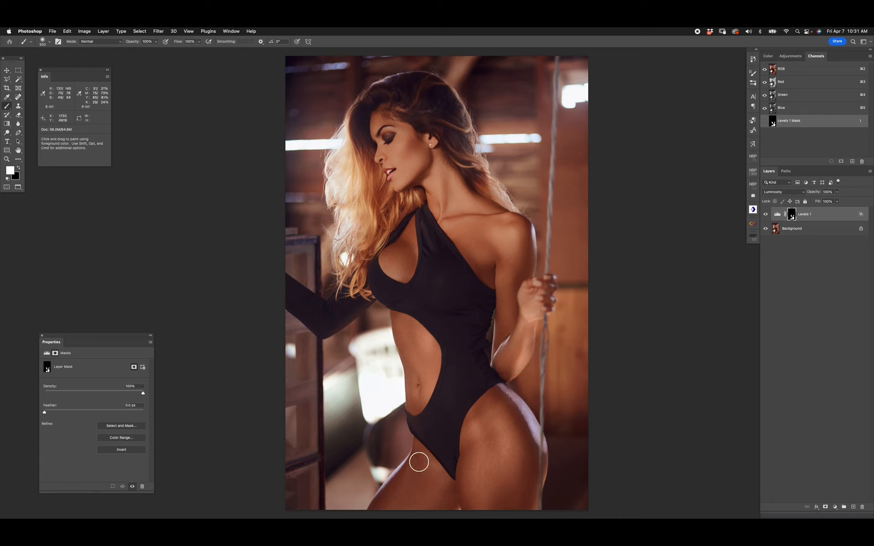
pyautogui.click(766, 215)
pyautogui.click(766, 215)
pyautogui.click(769, 218)
pyautogui.click(769, 218)
# Step: Duplicate the Levels 1 layer and make the copy's mask fully white
pyautogui.press('super+j')
pyautogui.press('x')
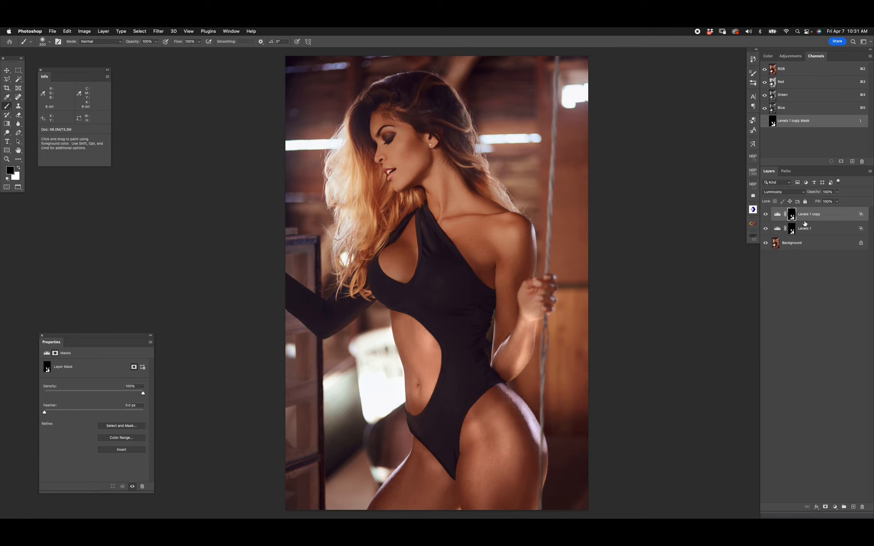
pyautogui.hotkey('alt', 'BackSpace')
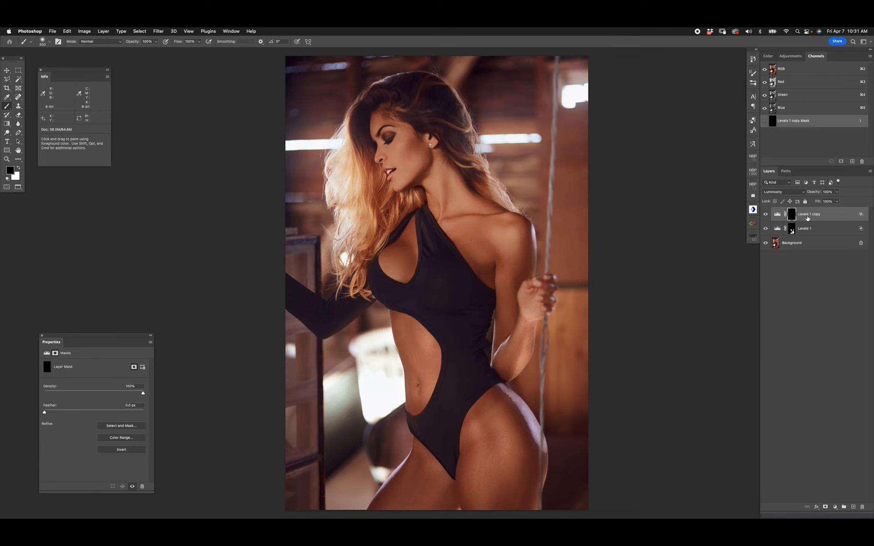
pyautogui.press('super+i')
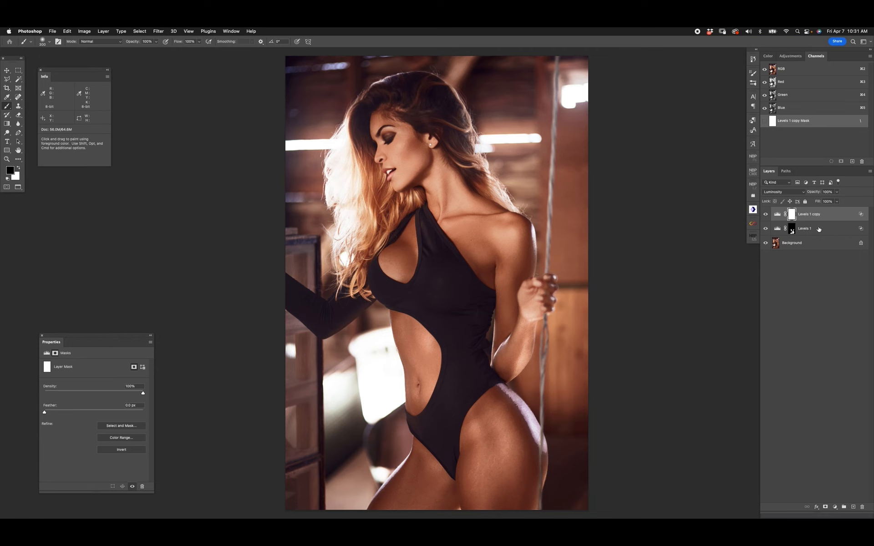
# Step: Raise the Underlying Layer shadow threshold in the Levels copy's Blend If settings to protect more of the darker tones
pyautogui.doubleClick(856, 215)
pyautogui.moveTo(707, 471); pyautogui.dragTo(724, 468)
pyautogui.press('Return')
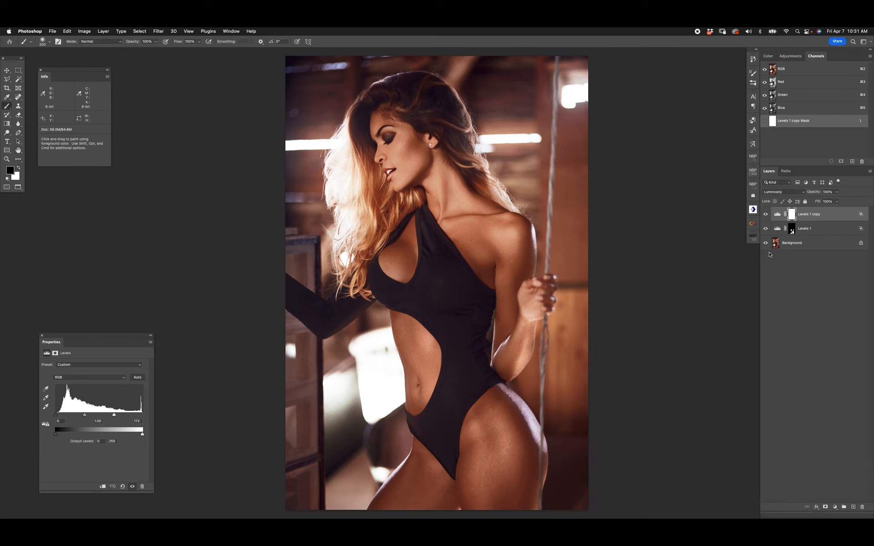
# Step: Reveal the Levels copy only over the face, neck and shoulder with a white brush on a black mask, and set its opacity to 70%
pyautogui.press('super+i')
pyautogui.press('x')
pyautogui.moveTo(400, 165)
pyautogui.mouseDown()
pyautogui.moveTo(406, 146)
pyautogui.moveTo(448, 175)
pyautogui.moveTo(452, 203)
pyautogui.moveTo(494, 270)
pyautogui.mouseUp()
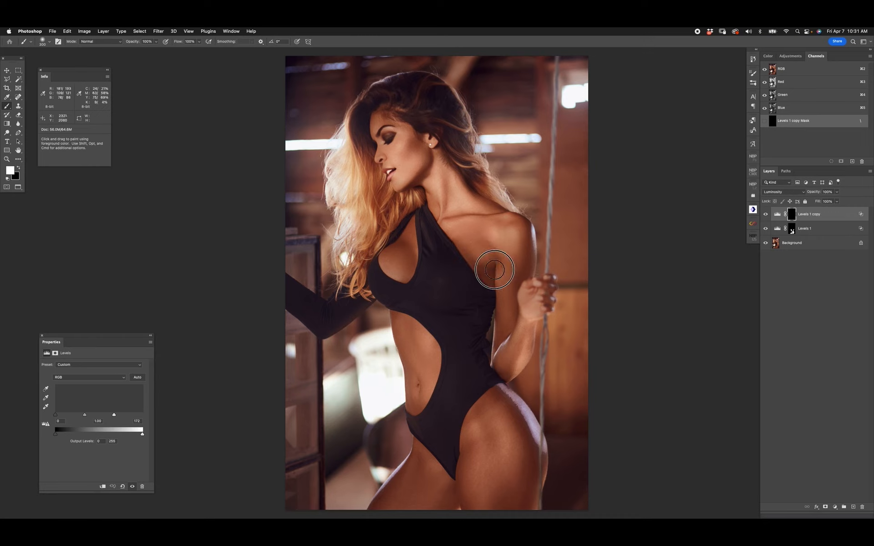
pyautogui.moveTo(398, 165)
pyautogui.mouseDown()
pyautogui.moveTo(448, 175)
pyautogui.moveTo(503, 250)
pyautogui.moveTo(505, 238)
pyautogui.mouseUp()
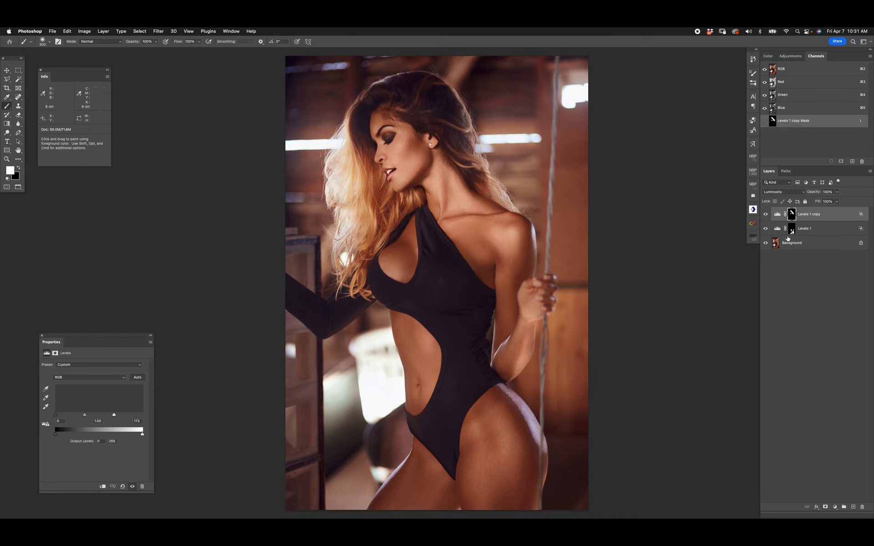
pyautogui.press('v')
pyautogui.press('7')
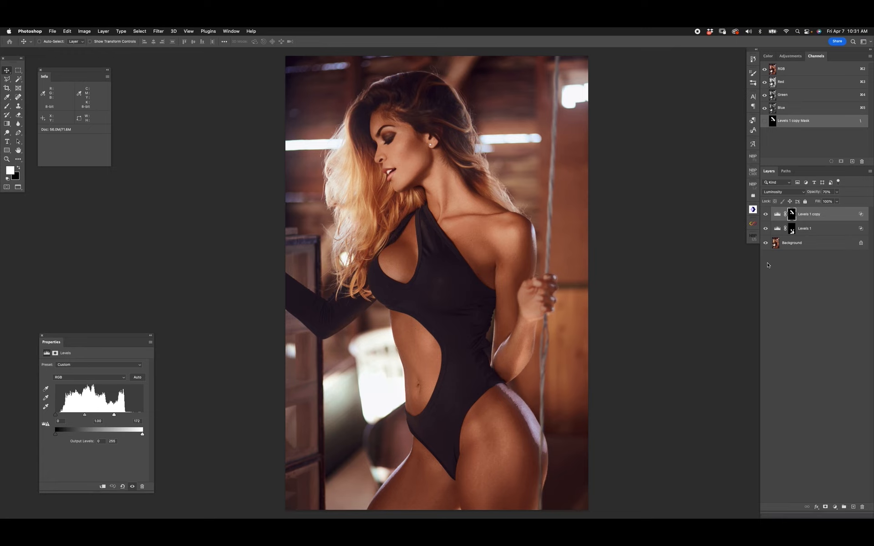
# Step: Set the Underlying Layer shadow slider in the Levels 1 layer's Blend If to 60 / 255
pyautogui.doubleClick(860, 229)
pyautogui.moveTo(705, 470)
pyautogui.mouseDown()
pyautogui.moveTo(712, 464)
pyautogui.moveTo(687, 461)
pyautogui.moveTo(713, 467)
pyautogui.mouseUp()
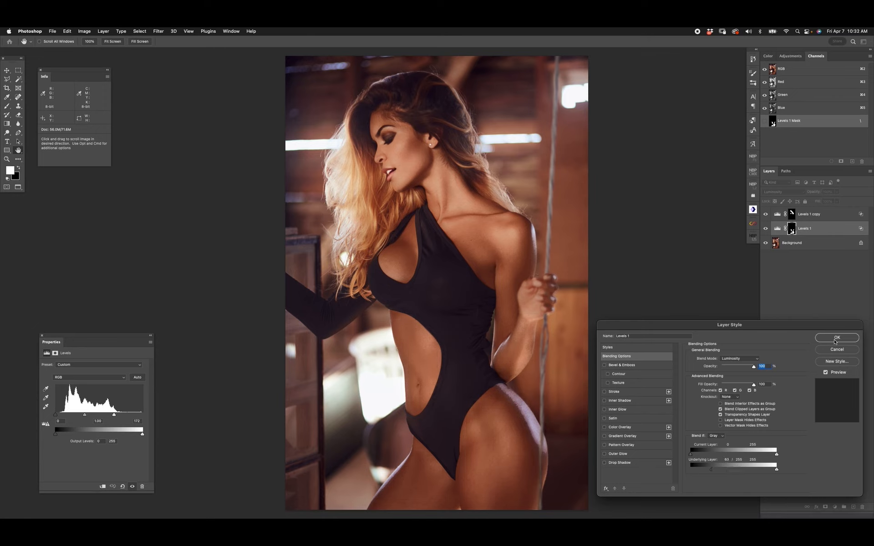
pyautogui.click(836, 337)
pyautogui.press('b')
pyautogui.press('x')
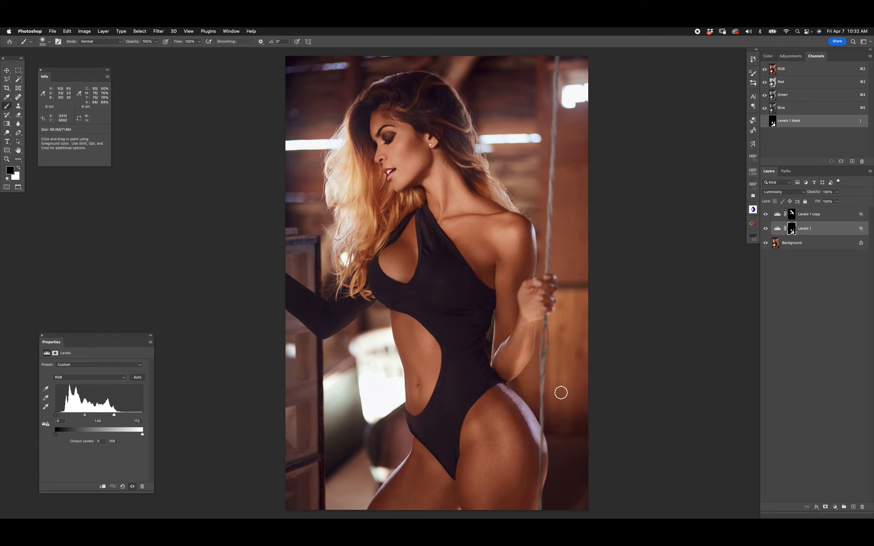
# Step: Merge both Levels layers into the Background
pyautogui.click(804, 220)
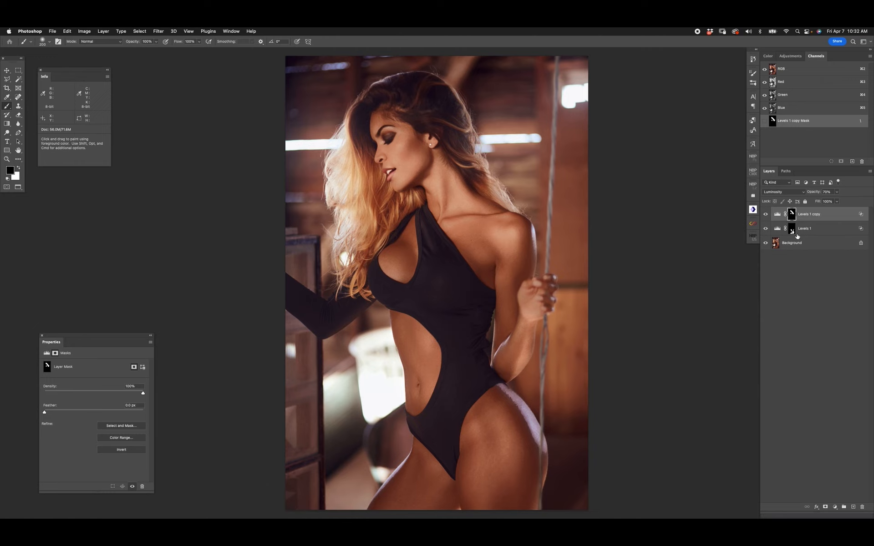
pyautogui.keyDown('shift'); pyautogui.click(812, 227); pyautogui.keyUp('shift')
pyautogui.press('super+e')
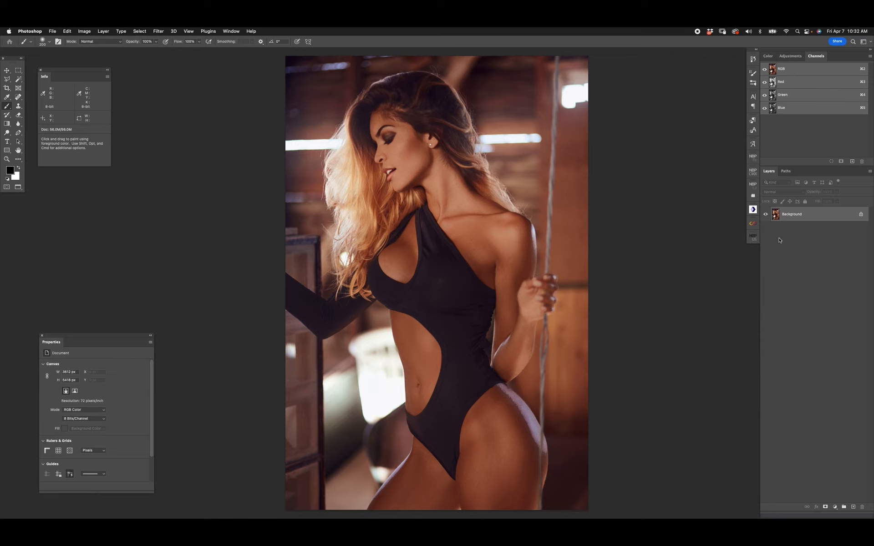
# Step: Examine the Select Subject Processing options in the Image Processing preferences, leaving the settings unchanged
pyautogui.click(142, 31)
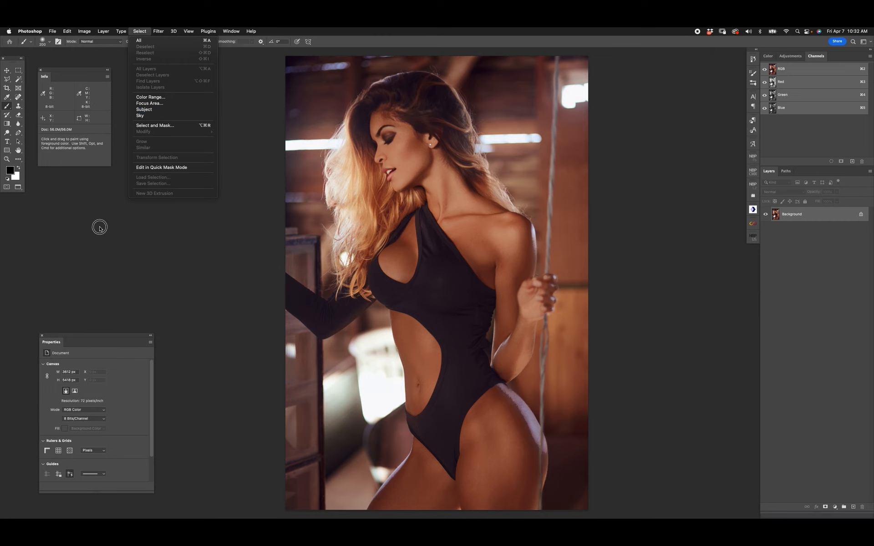
pyautogui.click(70, 230)
pyautogui.press('i')
pyautogui.press('super+k')
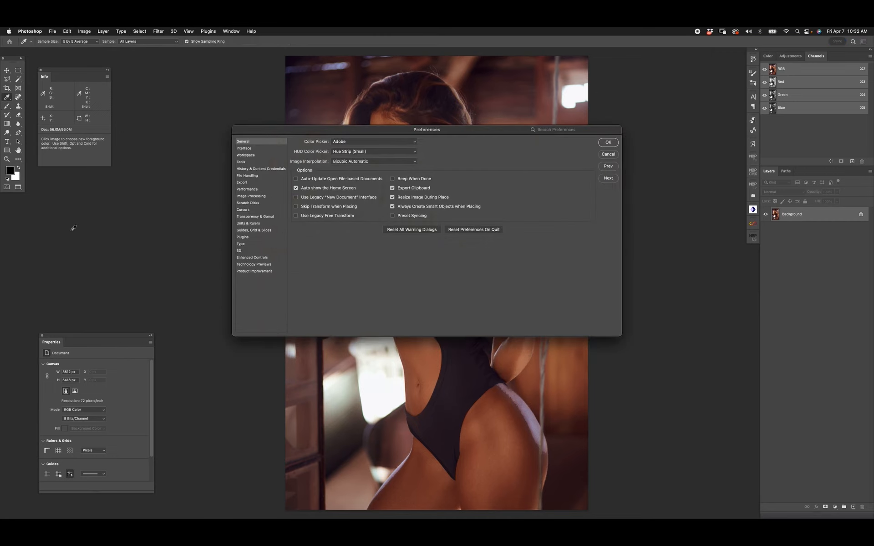
pyautogui.click(253, 199)
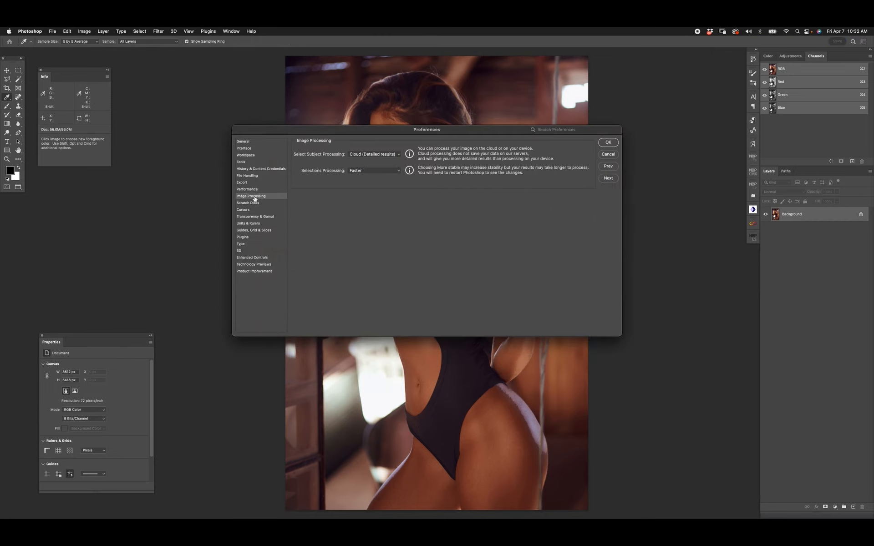
pyautogui.click(376, 154)
pyautogui.click(376, 154)
pyautogui.click(608, 155)
pyautogui.press('b')
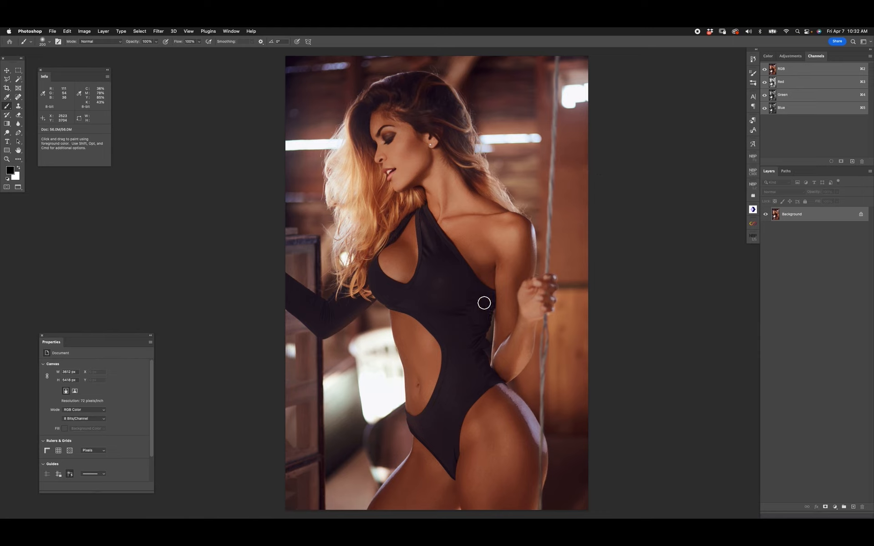
# Step: Add a new Levels adjustment layer in Luminosity blend mode with a highlight input level of 200
pyautogui.press('v')
pyautogui.click(835, 506)
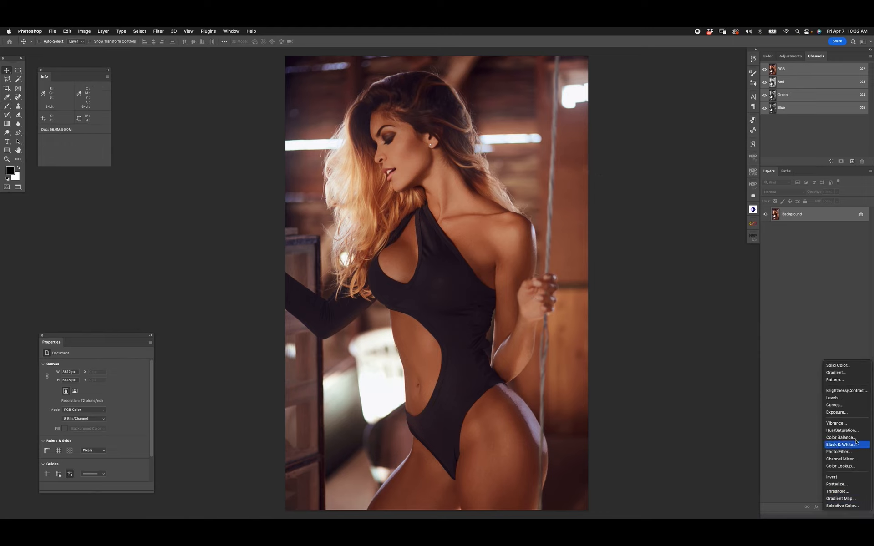
pyautogui.click(841, 403)
pyautogui.click(804, 193)
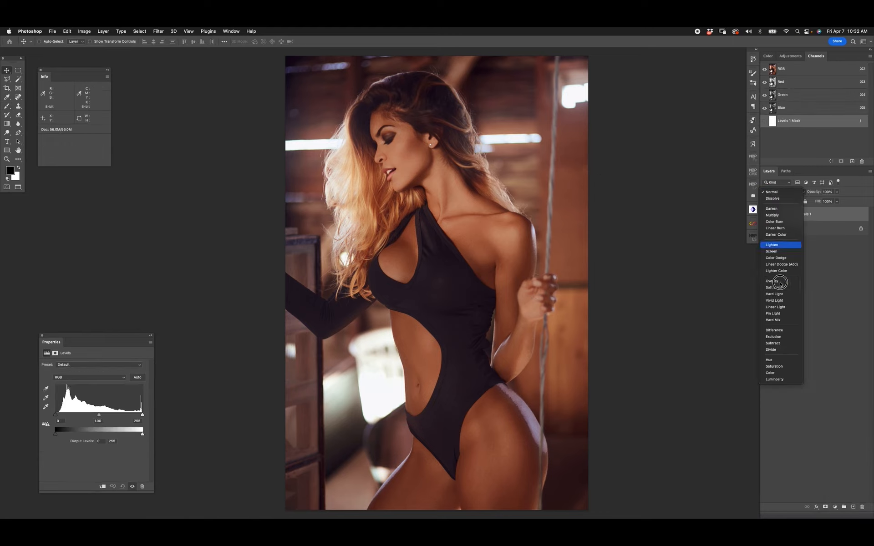
pyautogui.click(773, 381)
pyautogui.click(137, 420)
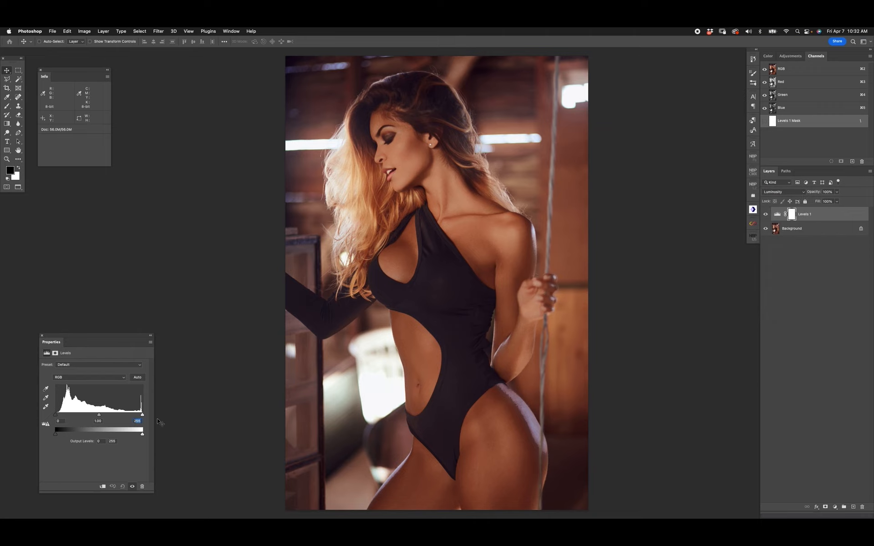
pyautogui.write('200')
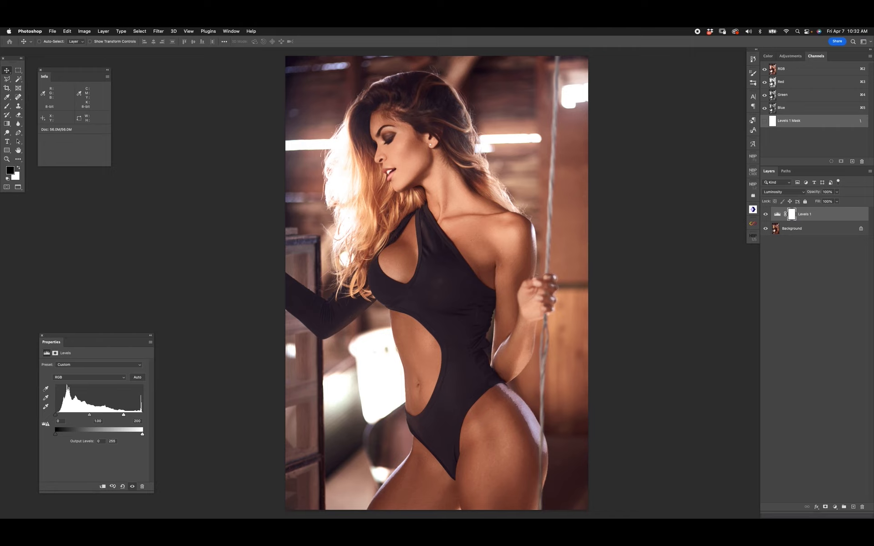
# Step: Split the Underlying Layer shadow slider in the Levels 1 layer's Blend If to 69 / 255 and invert its mask to black
pyautogui.doubleClick(834, 215)
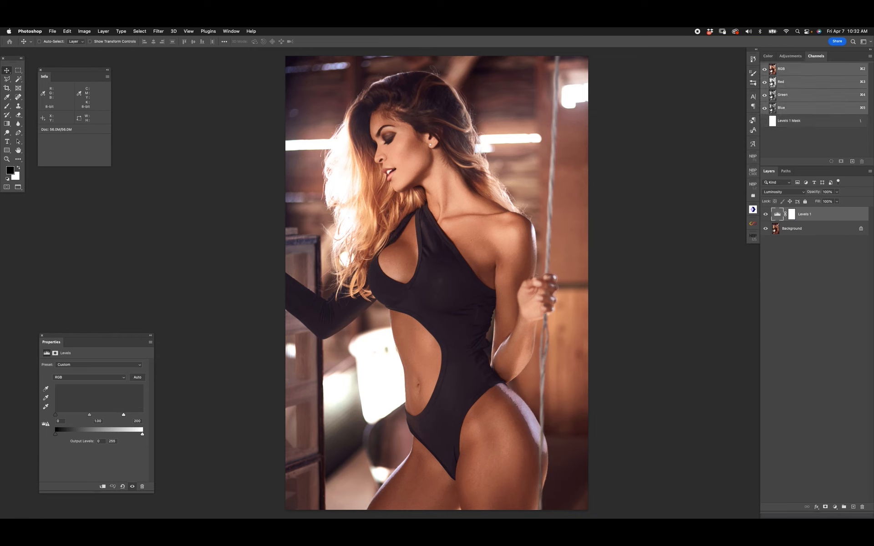
pyautogui.moveTo(690, 469); pyautogui.dragTo(771, 469)
pyautogui.moveTo(690, 469); pyautogui.dragTo(713, 469)
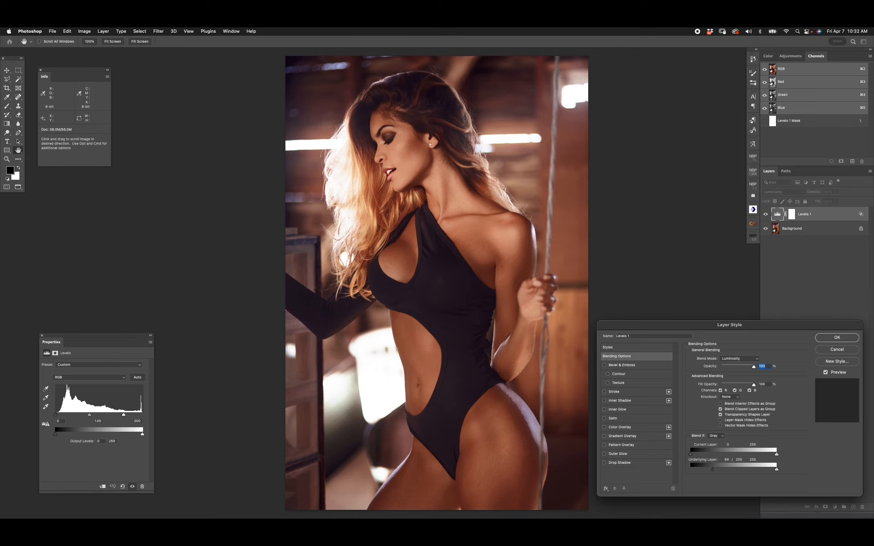
pyautogui.press('Return')
pyautogui.click(791, 214)
pyautogui.press('super+i')
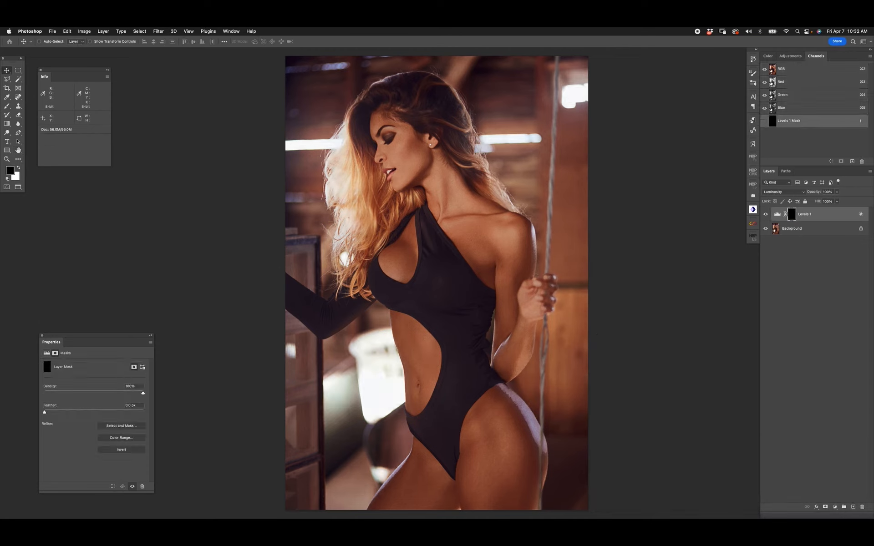
# Step: Select the subject automatically from the Background layer
pyautogui.click(792, 228)
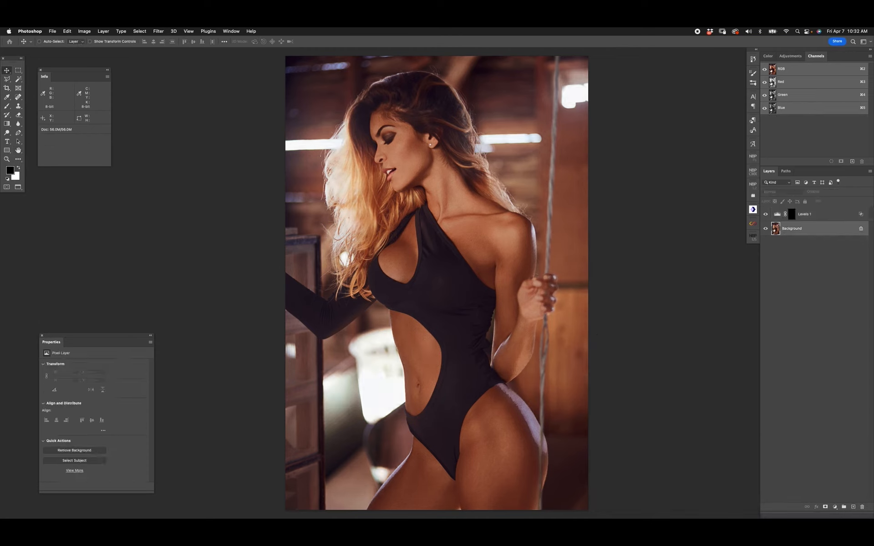
pyautogui.click(139, 31)
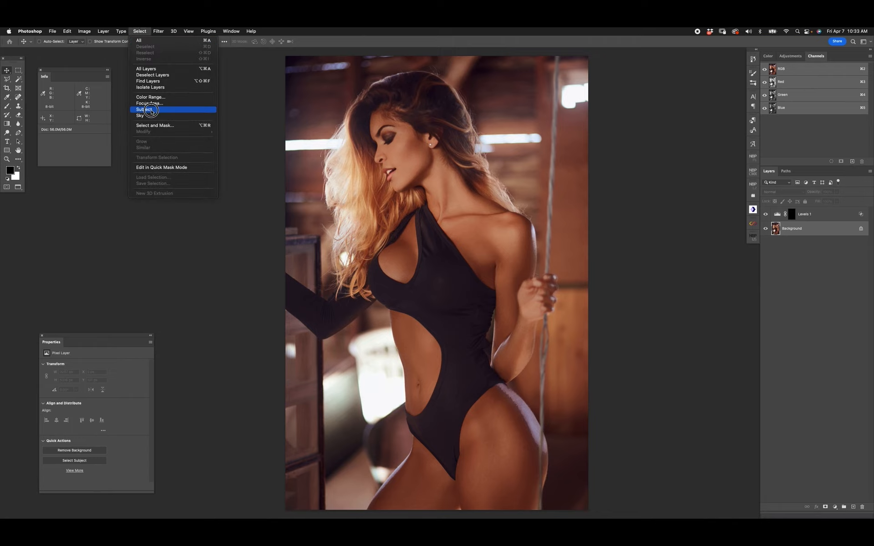
pyautogui.click(151, 111)
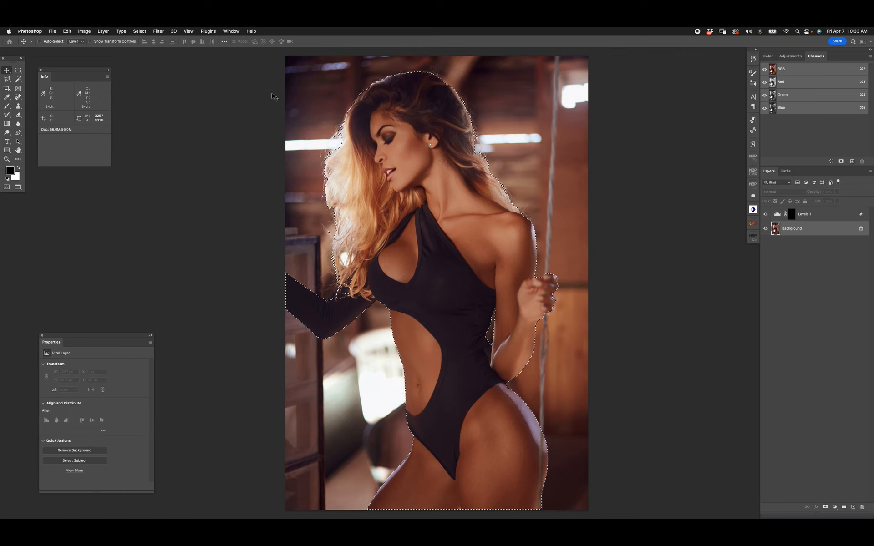
# Step: Narrow the subject selection to Skin Tones with Color Range at a fuzziness of 148
pyautogui.click(140, 31)
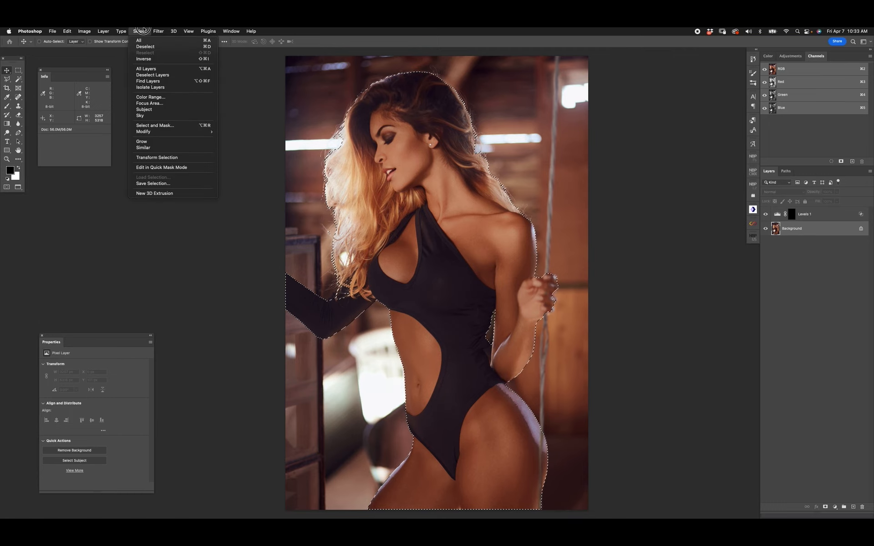
pyautogui.click(168, 97)
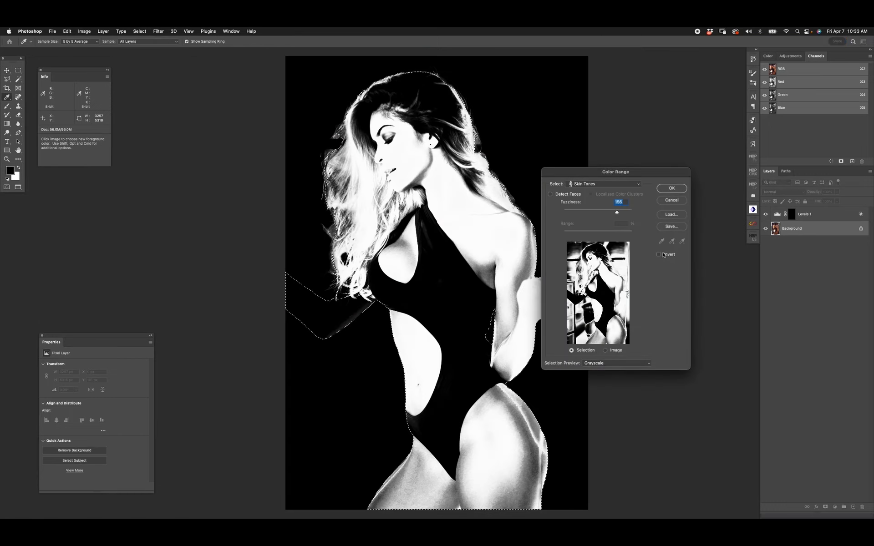
pyautogui.moveTo(573, 172); pyautogui.dragTo(638, 160)
pyautogui.moveTo(682, 200); pyautogui.dragTo(679, 202)
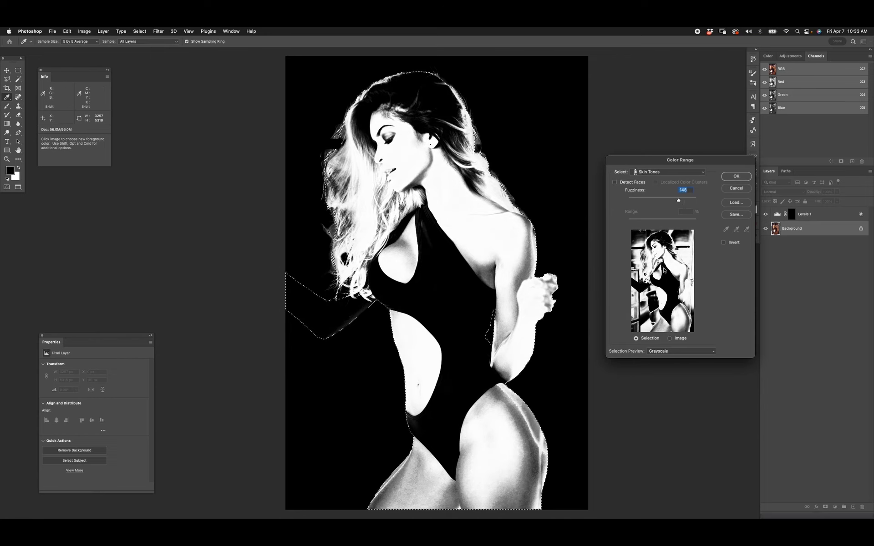
pyautogui.press('super')
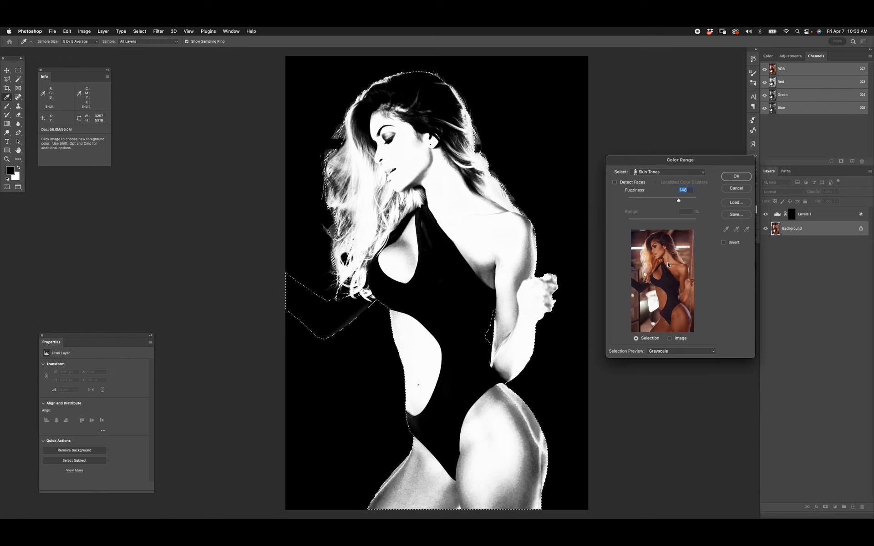
pyautogui.click(727, 177)
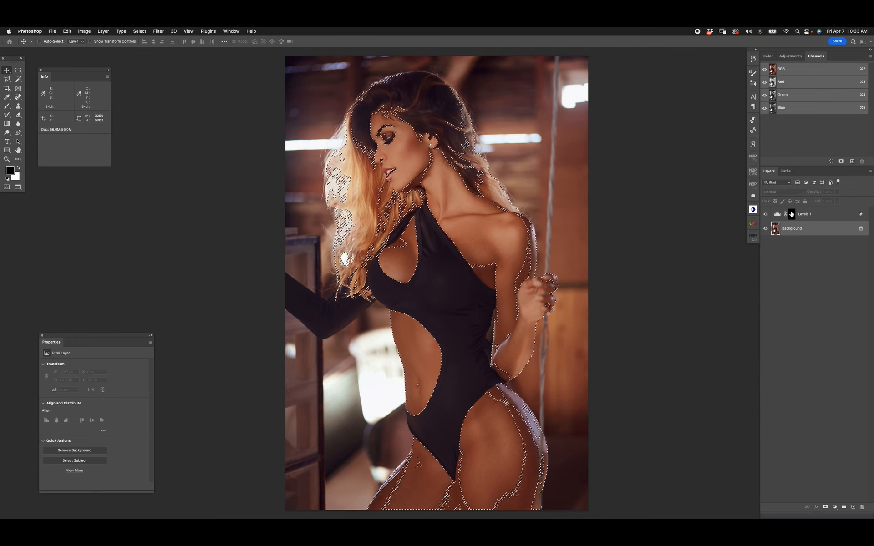
# Step: Fill the skin selection with white on the Levels 1 mask, deselect, and compare the image with the layer hidden and shown
pyautogui.click(792, 214)
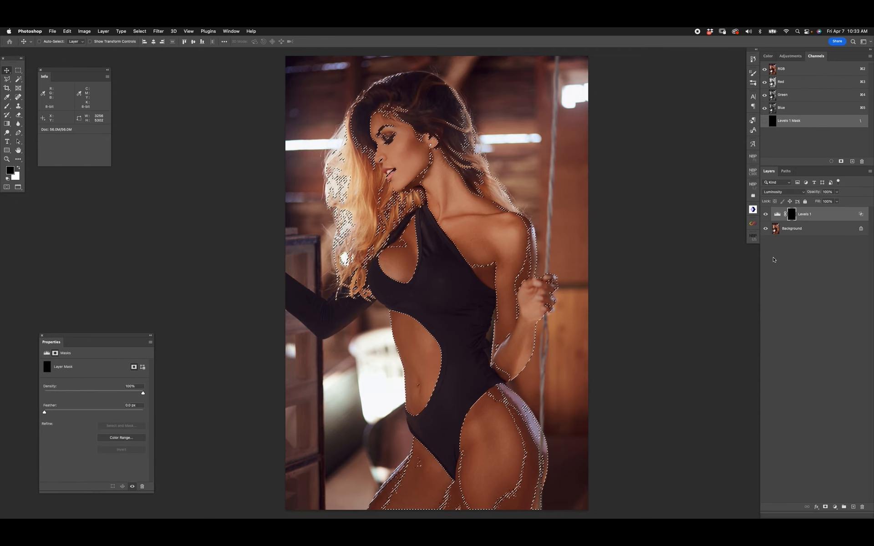
pyautogui.press('super+BackSpace')
pyautogui.press('super+d')
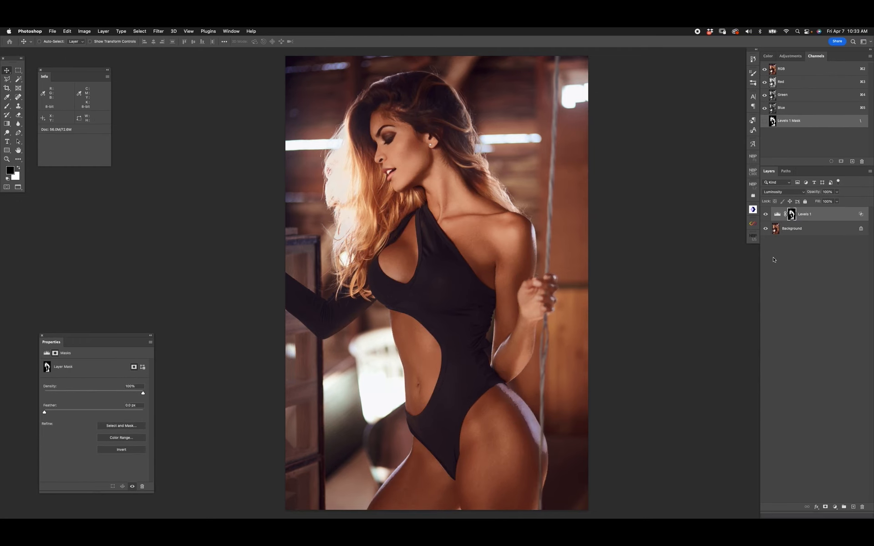
pyautogui.click(765, 215)
pyautogui.click(766, 215)
pyautogui.click(765, 215)
pyautogui.click(765, 215)
pyautogui.click(765, 214)
pyautogui.click(765, 216)
# Step: Paint black over the bright hair on the Levels 1 mask with a 400 px brush at 100% opacity
pyautogui.press('b')
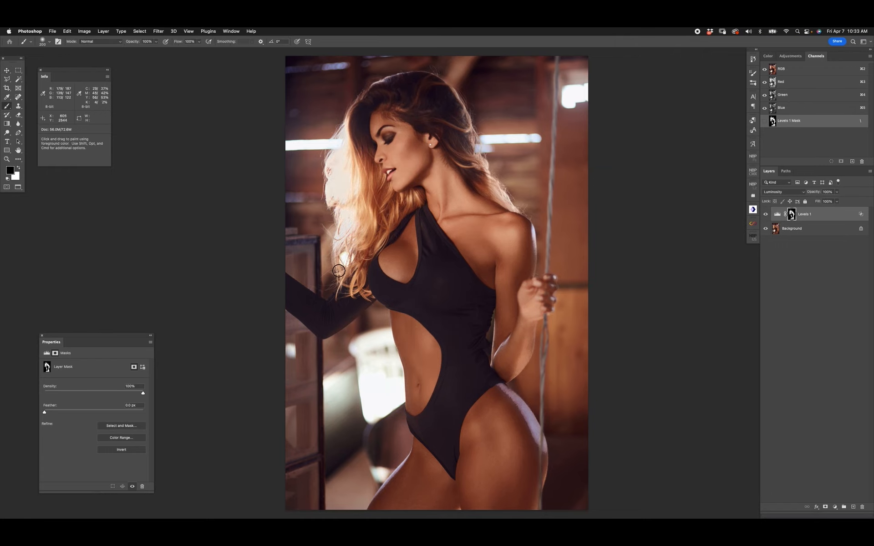
pyautogui.press(']')
pyautogui.press(']')
pyautogui.press(']')
pyautogui.moveTo(348, 135)
pyautogui.mouseDown()
pyautogui.moveTo(335, 108)
pyautogui.moveTo(347, 134)
pyautogui.moveTo(355, 244)
pyautogui.moveTo(371, 213)
pyautogui.moveTo(337, 122)
pyautogui.mouseUp()
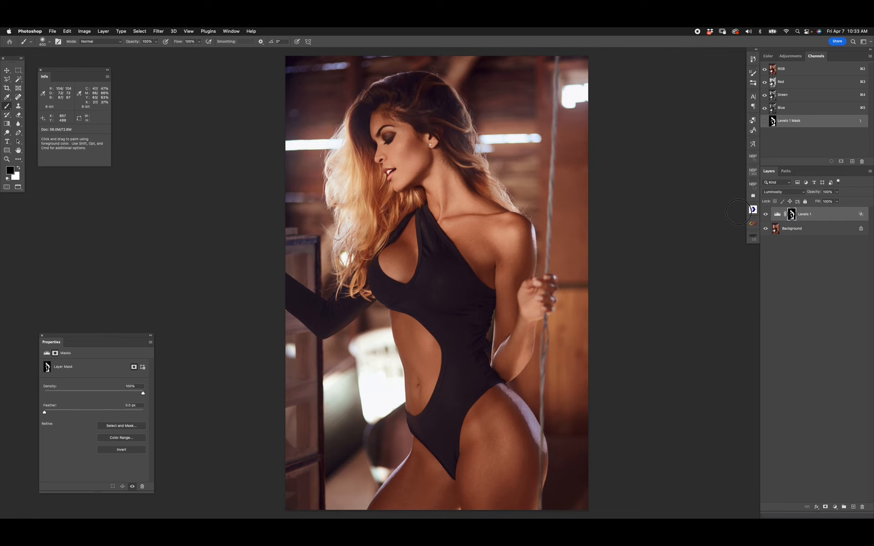
# Step: Compare the skin highlights with the Levels 1 layer hidden and shown
pyautogui.click(766, 214)
pyautogui.click(766, 216)
pyautogui.click(766, 217)
pyautogui.click(767, 217)
pyautogui.click(766, 217)
pyautogui.click(766, 215)
pyautogui.click(766, 215)
pyautogui.click(766, 215)
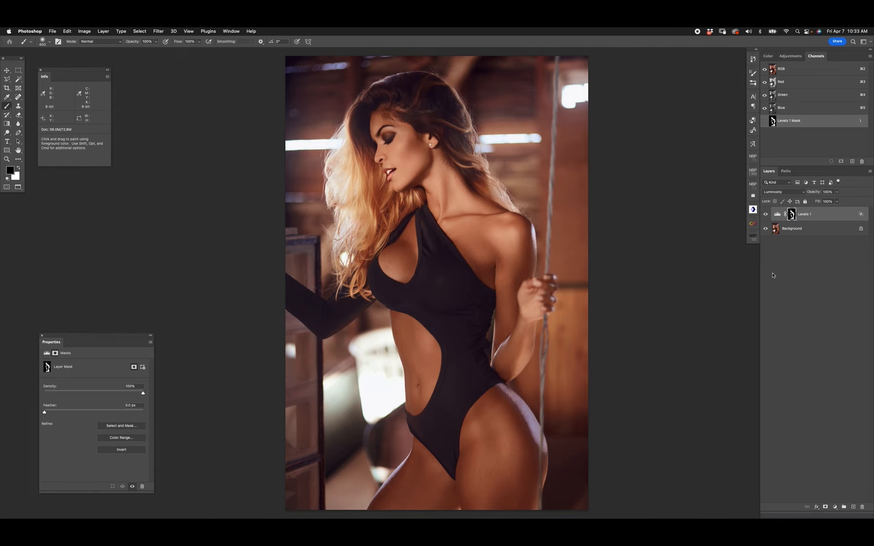
# Step: Set the highlight input level of the Levels 1 adjustment to 170
pyautogui.click(777, 215)
pyautogui.moveTo(125, 415)
pyautogui.mouseDown()
pyautogui.moveTo(104, 416)
pyautogui.moveTo(141, 419)
pyautogui.moveTo(114, 417)
pyautogui.mouseUp()
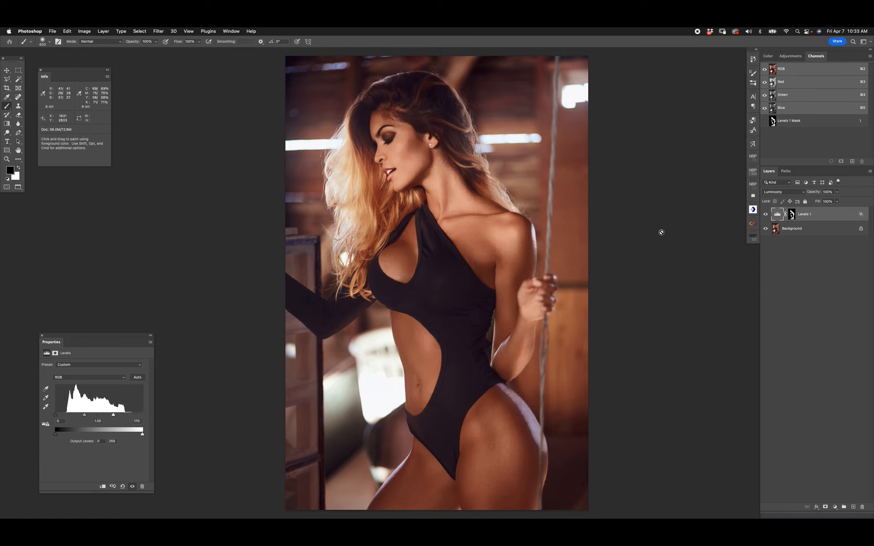
pyautogui.click(792, 214)
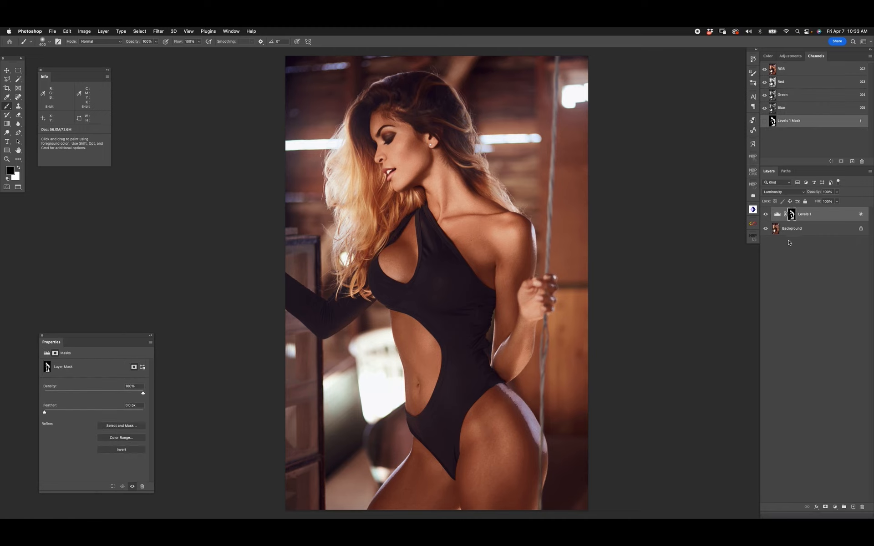
pyautogui.click(779, 217)
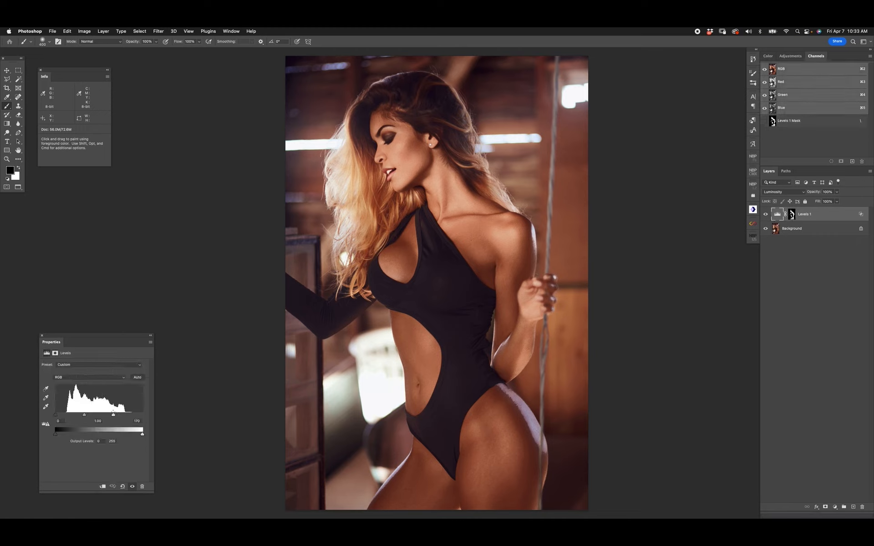
# Step: Paint black around the head on the Levels 1 mask with a 700 px brush at 50% opacity
pyautogui.click(792, 217)
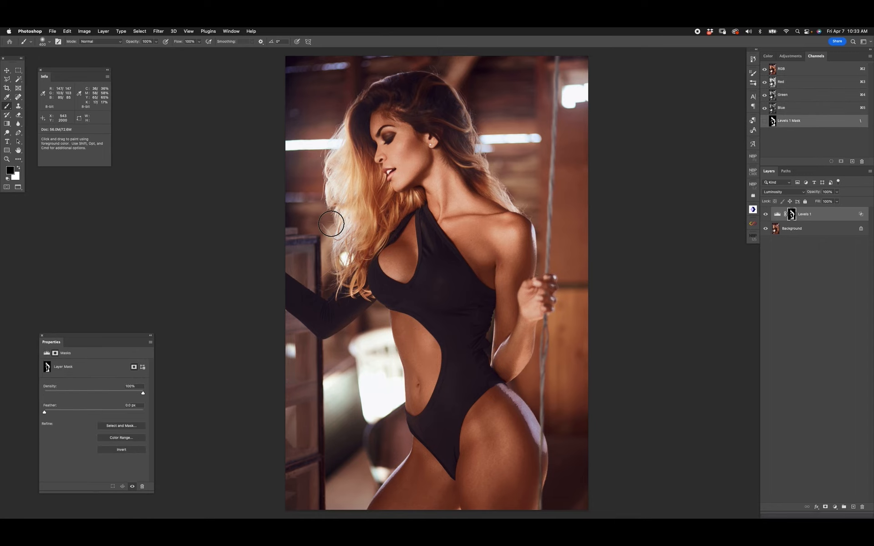
pyautogui.press(']')
pyautogui.press(']')
pyautogui.press(']')
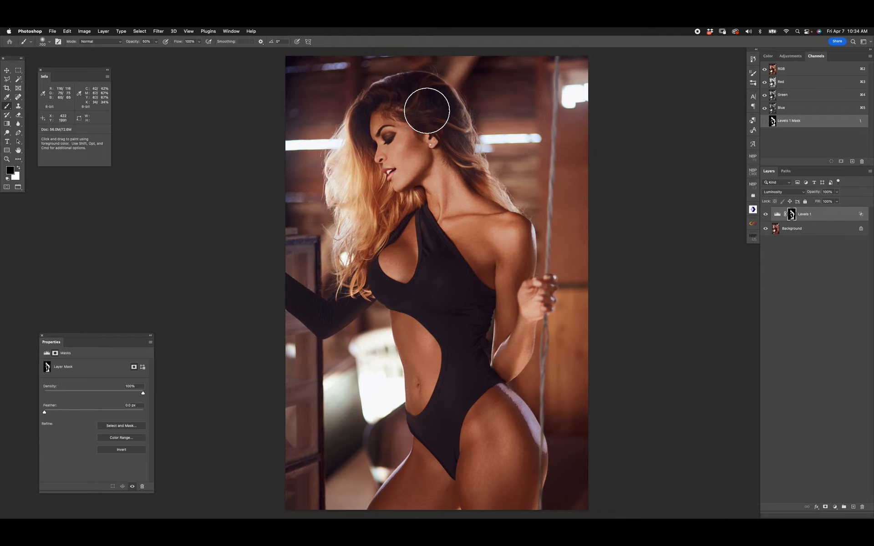
pyautogui.press('v')
# Step: Set the Levels 1 highlight input level to 150 and compare the image with the layer hidden and shown
pyautogui.click(777, 214)
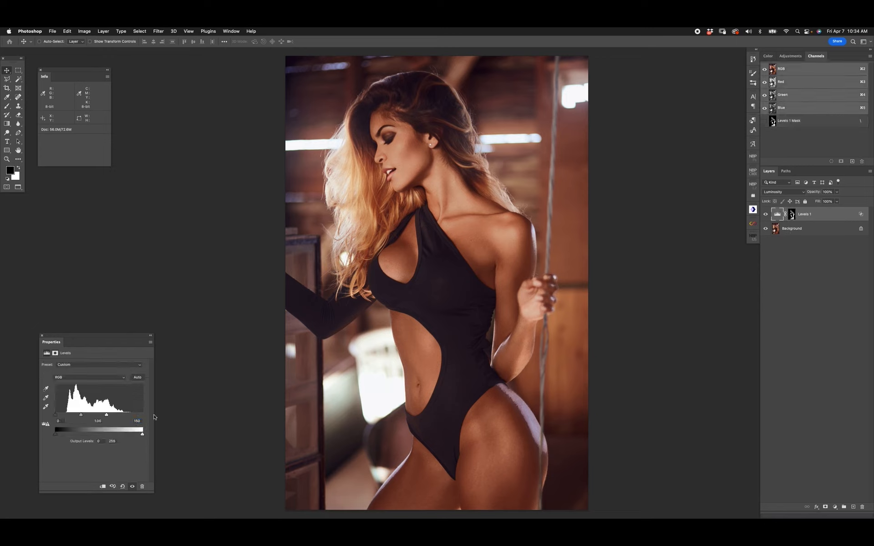
pyautogui.click(766, 214)
pyautogui.click(766, 215)
pyautogui.click(766, 215)
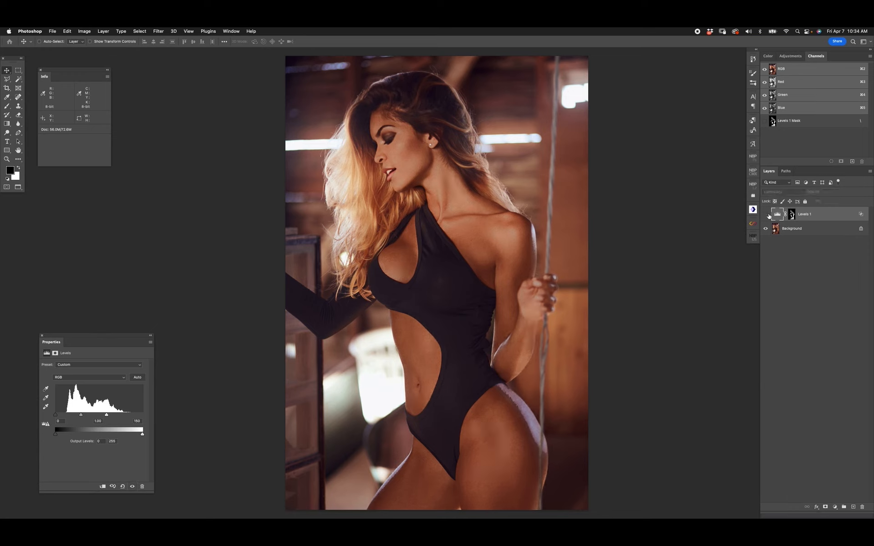
pyautogui.click(767, 215)
# Step: Paint black over the hand on the rope in the Levels 1 mask with a 400 px brush at 50% opacity
pyautogui.click(791, 215)
pyautogui.press('b')
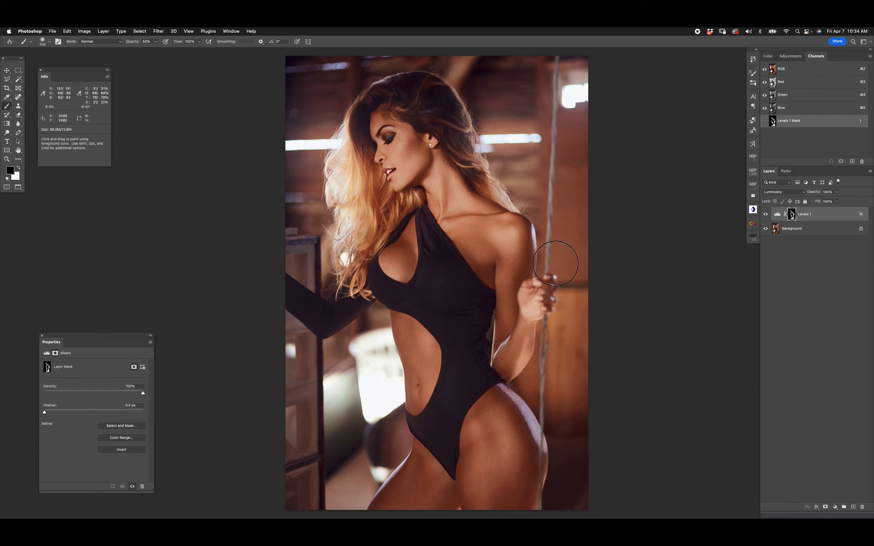
pyautogui.press('[')
pyautogui.press('[')
pyautogui.press('[')
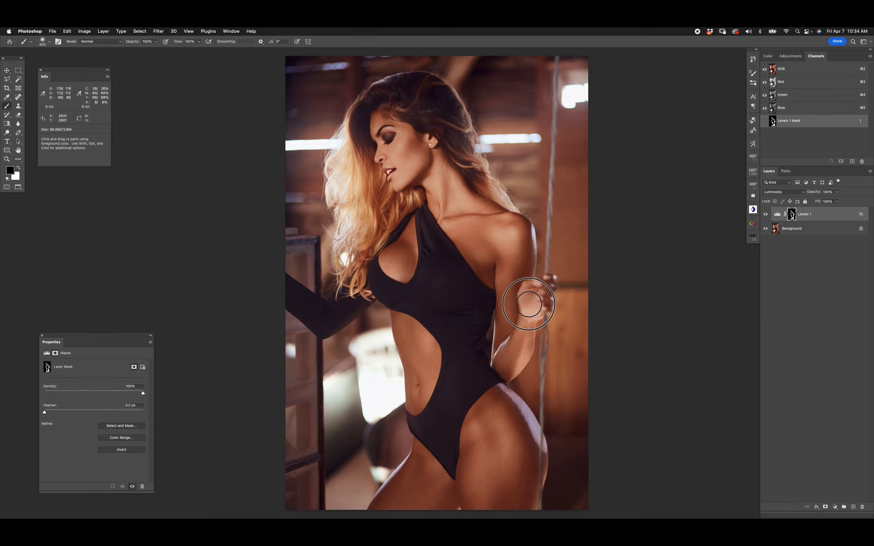
pyautogui.press('shift+super+f')
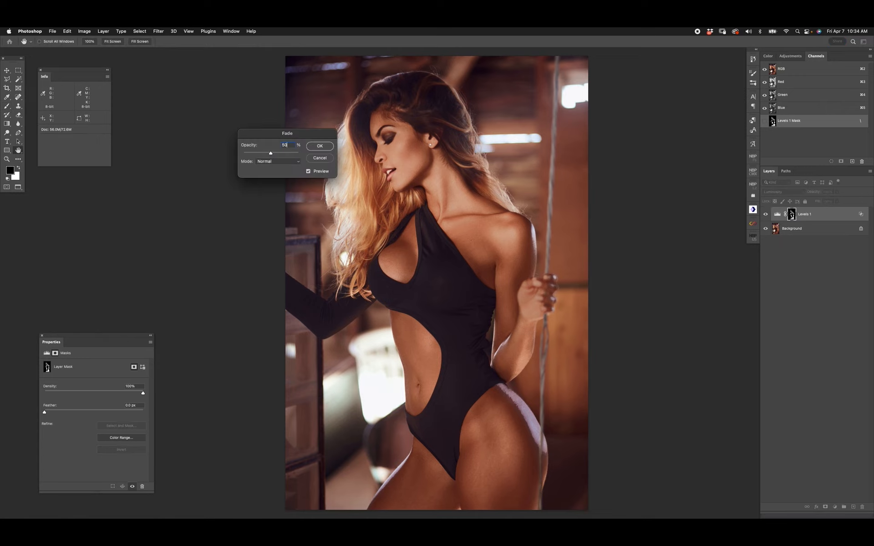
pyautogui.press('Escape')
pyautogui.press('v')
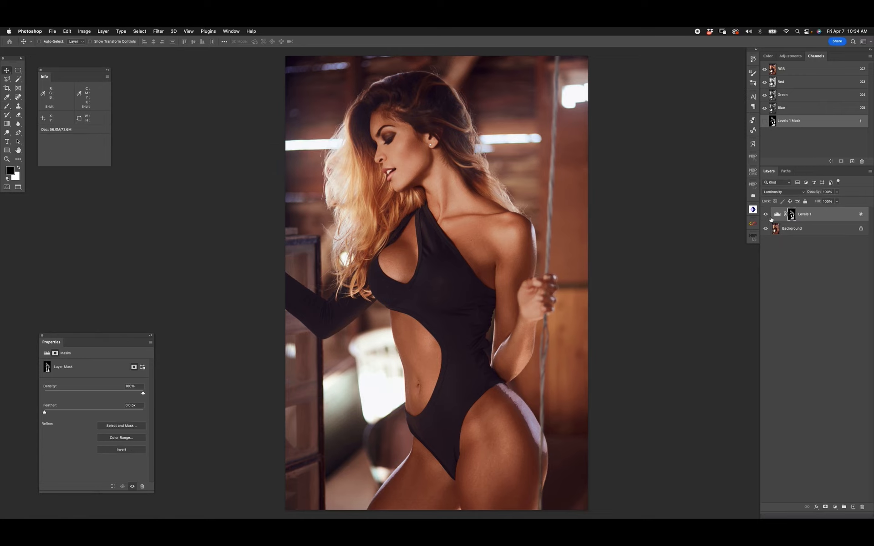
# Step: Compare the image with and without Levels 1, and slightly lower the Underlying Layer shadow slider in its Blend If
pyautogui.click(767, 214)
pyautogui.click(767, 215)
pyautogui.click(766, 216)
pyautogui.click(766, 216)
pyautogui.click(766, 214)
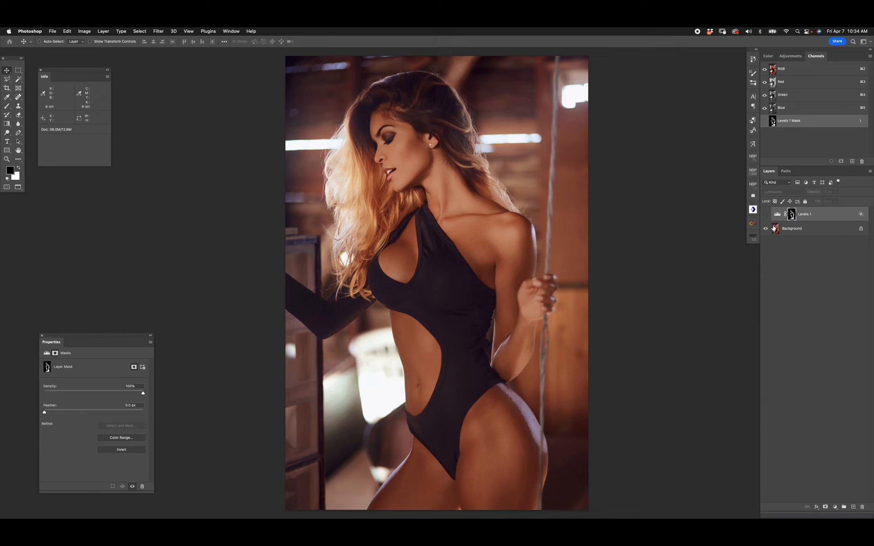
pyautogui.click(765, 215)
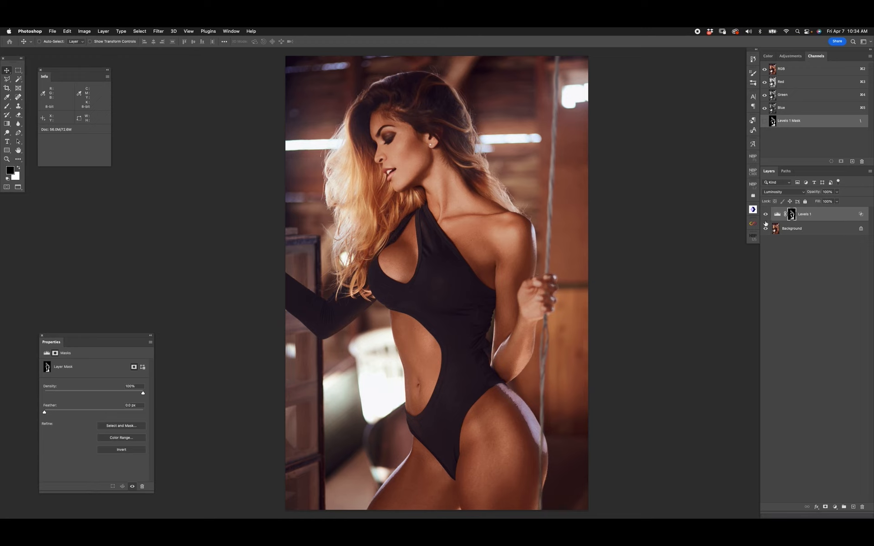
pyautogui.click(780, 217)
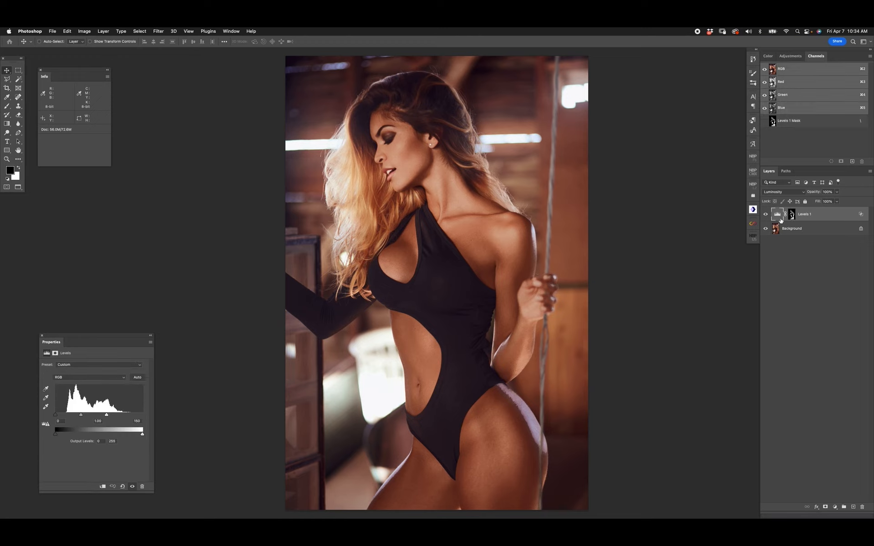
pyautogui.doubleClick(860, 215)
pyautogui.moveTo(711, 471)
pyautogui.mouseDown()
pyautogui.moveTo(735, 473)
pyautogui.moveTo(689, 465)
pyautogui.moveTo(708, 471)
pyautogui.mouseUp()
pyautogui.press('Return')
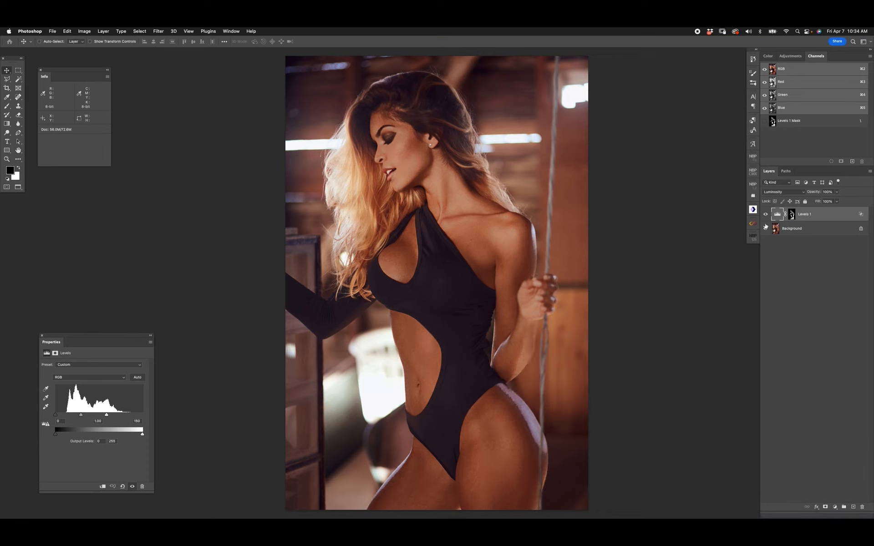
# Step: Merge the Levels 1 layer into the Background and duplicate the merged layer
pyautogui.press('super+e')
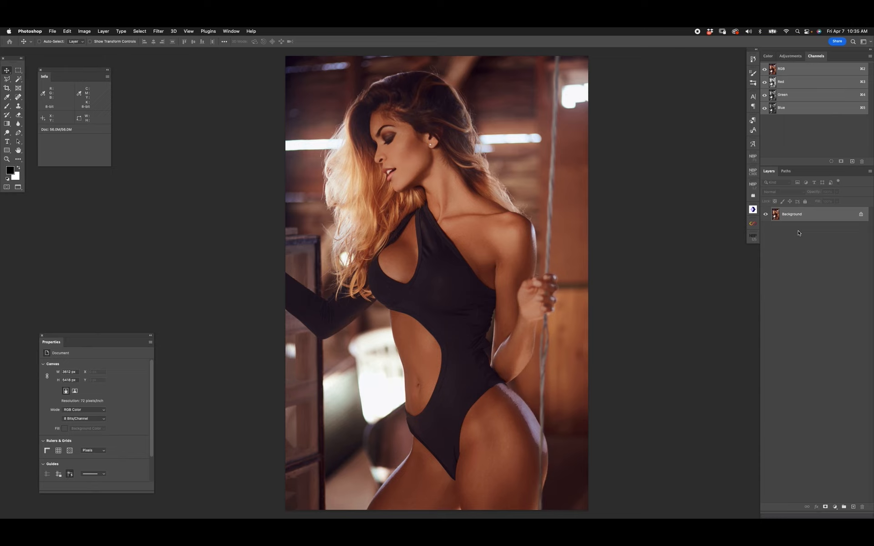
pyautogui.press('super+j')
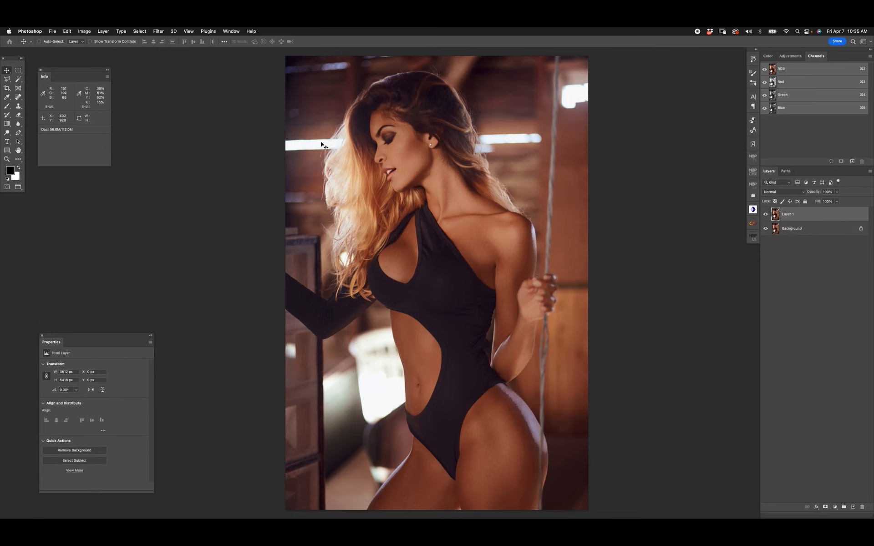
# Step: Fill the duplicate Layer 1 to flatten its brightness to a uniform tone, leaving only its colours
pyautogui.click(67, 31)
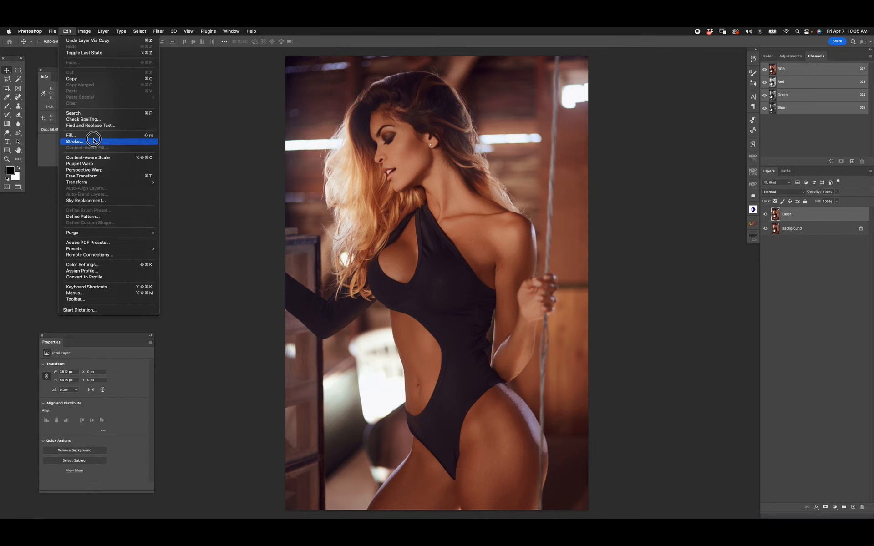
pyautogui.click(94, 138)
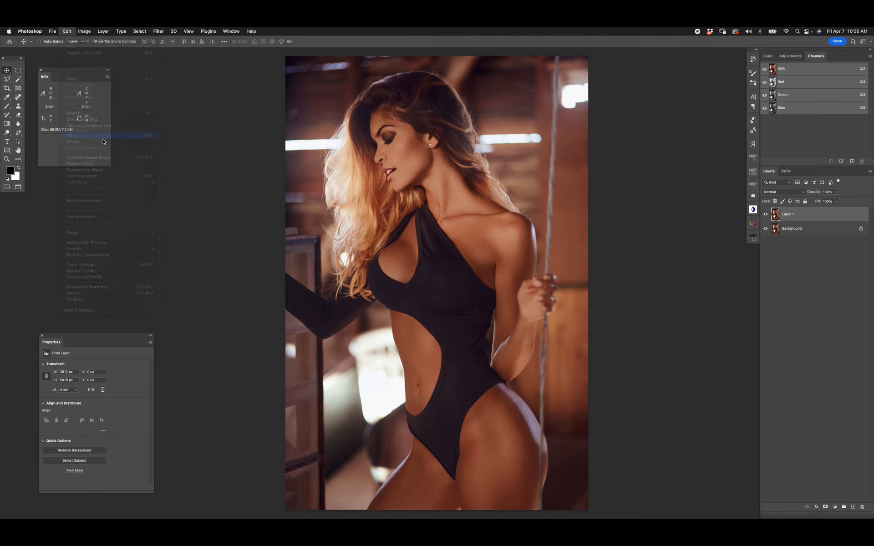
pyautogui.click(459, 240)
pyautogui.click(459, 239)
pyautogui.click(441, 273)
pyautogui.click(437, 280)
pyautogui.click(484, 241)
pyautogui.press('v')
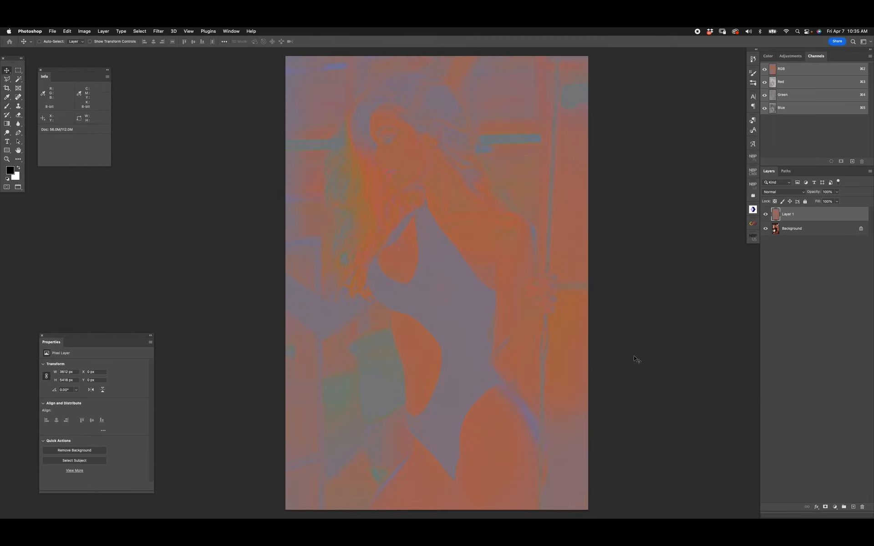
# Step: Select the subject on the Background layer with Layer 1 hidden, and make Layer 1 visible and active again
pyautogui.click(765, 215)
pyautogui.click(792, 232)
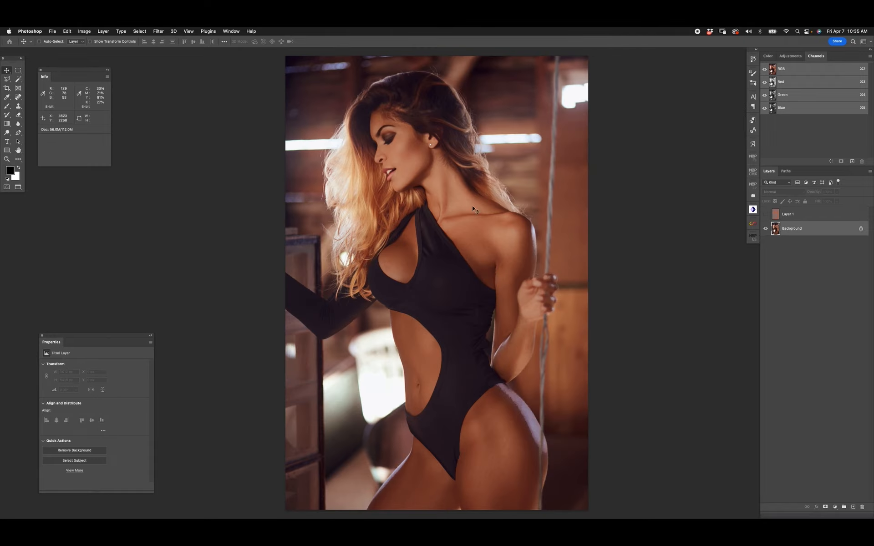
pyautogui.click(141, 32)
pyautogui.click(151, 110)
pyautogui.click(765, 214)
pyautogui.click(788, 216)
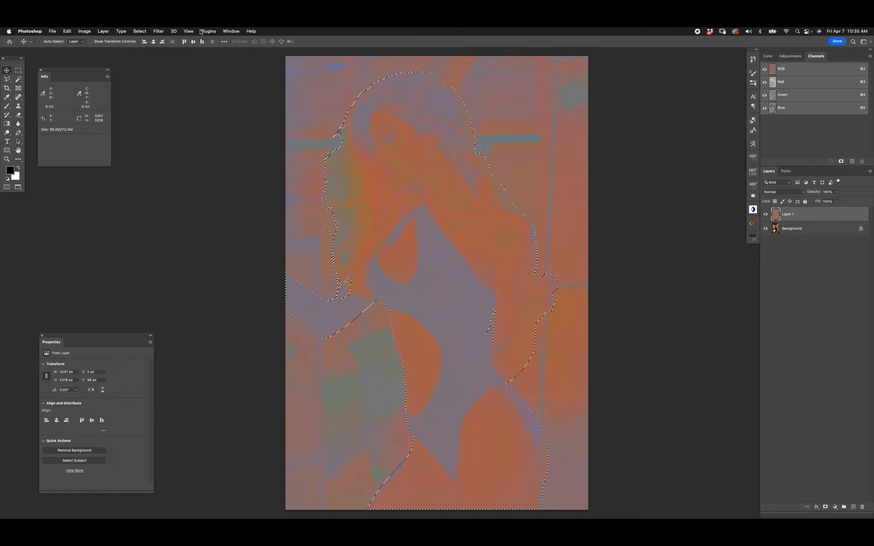
# Step: Narrow the subject selection to Skin Tones with Color Range at a Fuzziness of 65
pyautogui.click(139, 31)
pyautogui.click(155, 98)
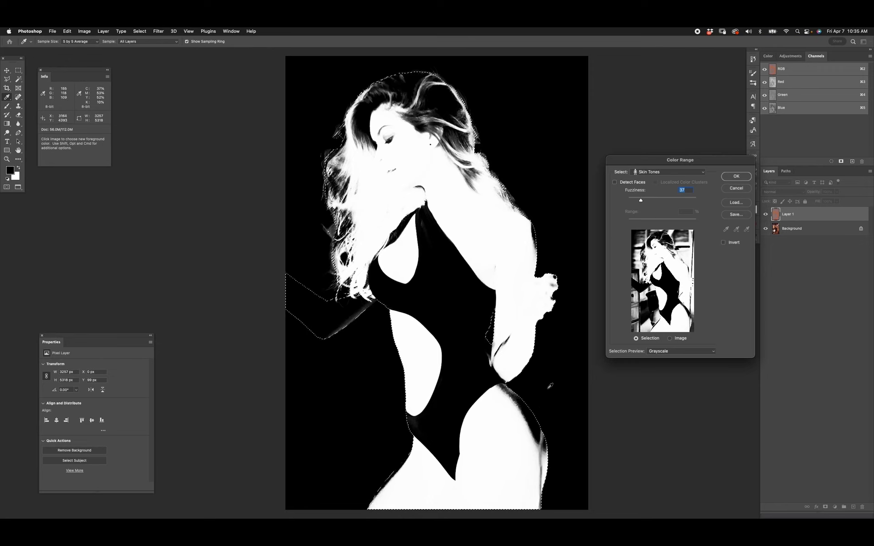
pyautogui.moveTo(641, 201); pyautogui.dragTo(647, 203)
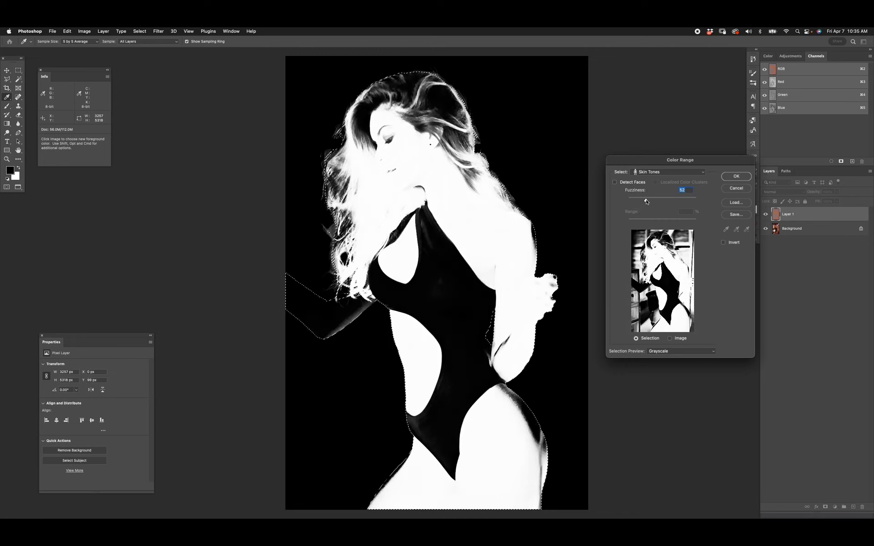
pyautogui.moveTo(647, 201); pyautogui.dragTo(650, 200)
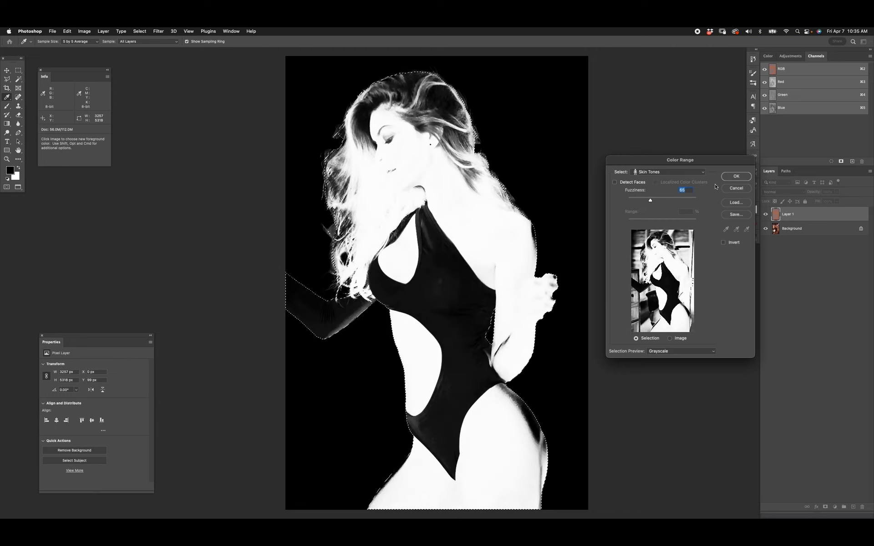
pyautogui.press('Return')
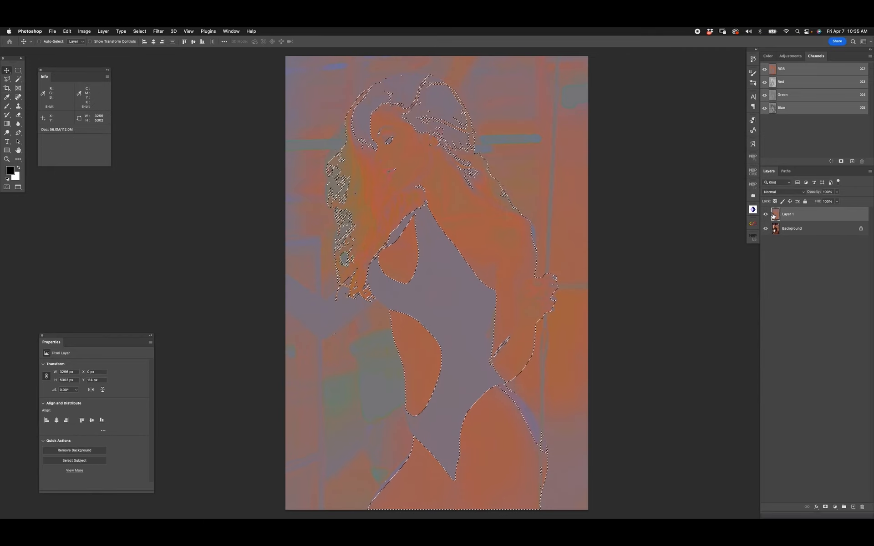
# Step: Delete Layer 1 and add a Levels adjustment layer masked by the skin selection
pyautogui.moveTo(775, 223); pyautogui.dragTo(862, 506)
pyautogui.click(834, 507)
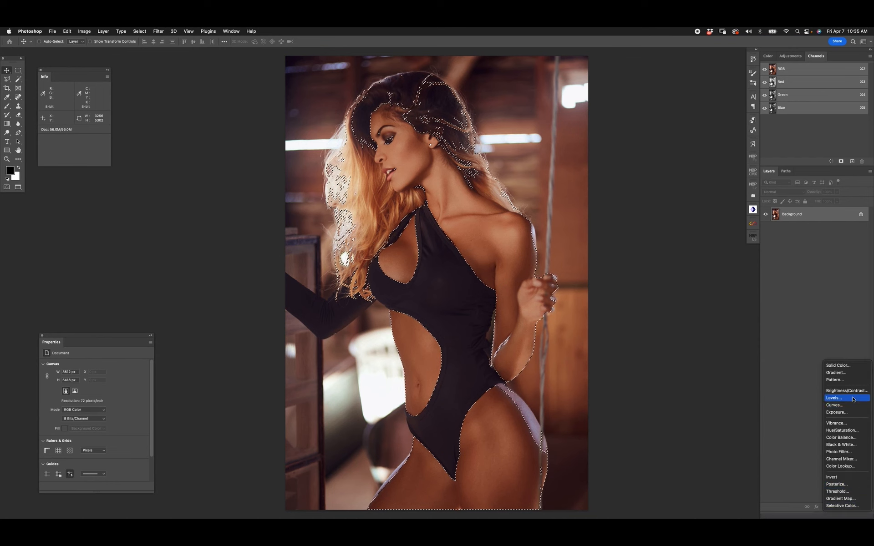
pyautogui.click(849, 398)
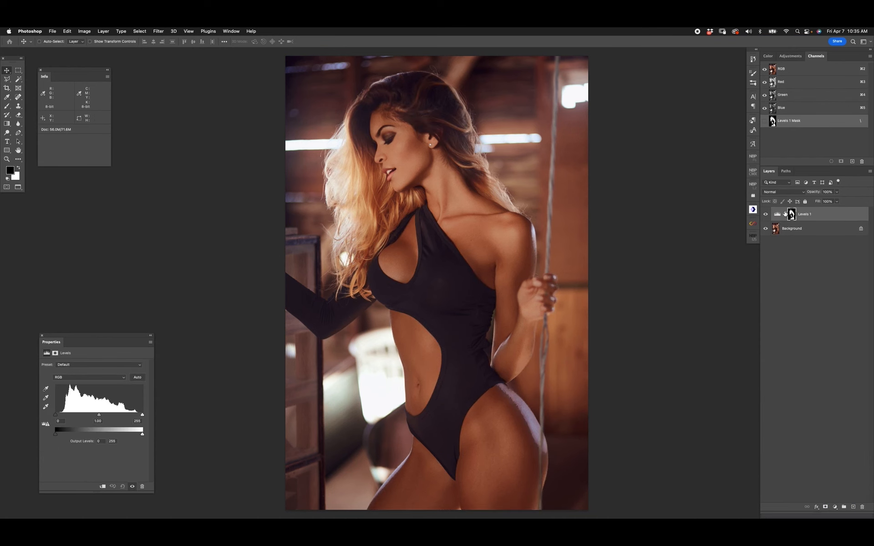
# Step: Split the Underlying Layer shadow slider in the Levels 1 Blend If to 85 / 255
pyautogui.click(860, 214)
pyautogui.doubleClick(860, 214)
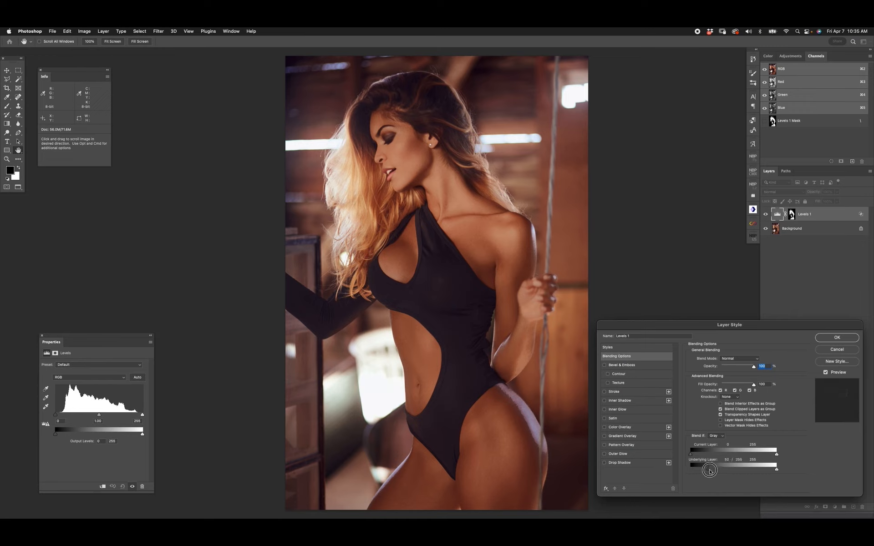
pyautogui.press('Return')
# Step: Set the Levels 1 highlight input level to 185 and its blend mode to Luminosity
pyautogui.hotkey('shift', 'Down')
pyautogui.hotkey('shift', 'Down')
pyautogui.hotkey('shift', 'Down')
pyautogui.hotkey('shift', 'Down')
pyautogui.hotkey('shift', 'Down')
pyautogui.hotkey('shift', 'Down')
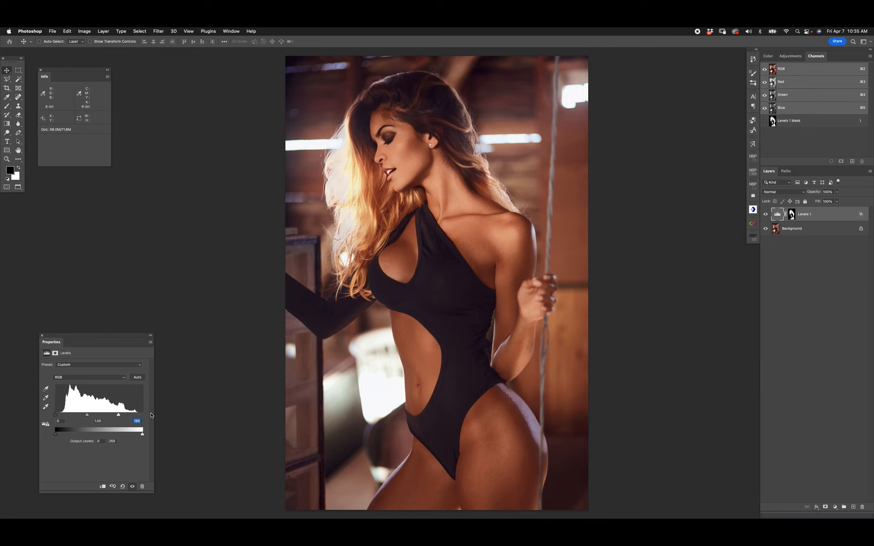
pyautogui.click(790, 192)
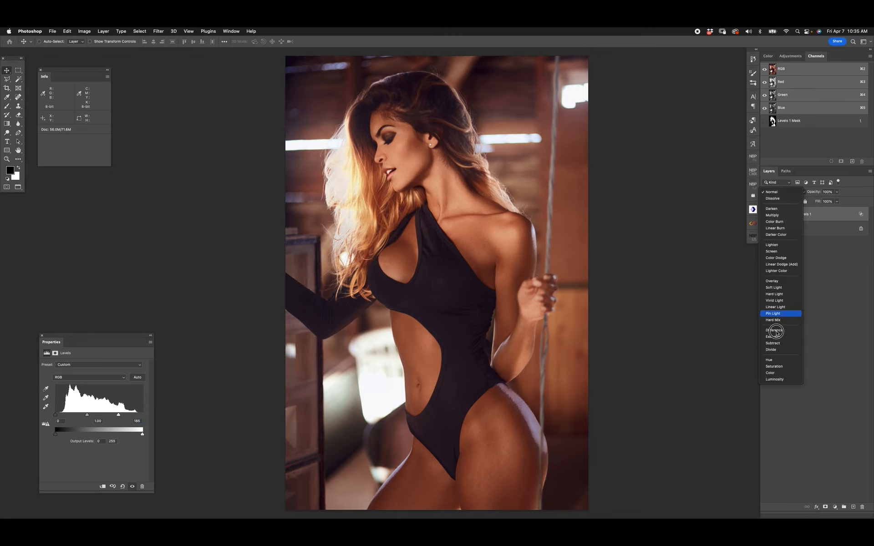
pyautogui.click(779, 380)
# Step: Compare the image with and without Levels 1, and lower the Underlying Layer shadow slider in its Blend If to 59
pyautogui.click(766, 215)
pyautogui.click(767, 215)
pyautogui.click(767, 215)
pyautogui.click(766, 215)
pyautogui.doubleClick(849, 220)
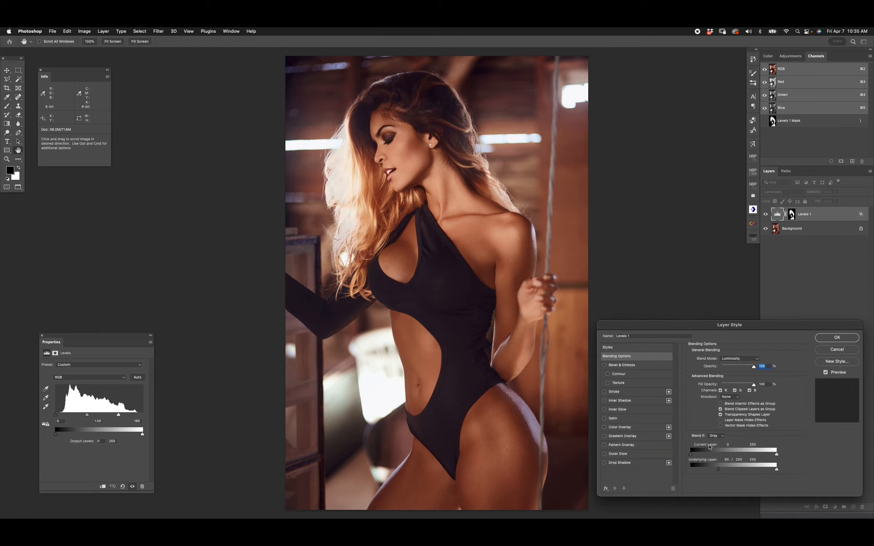
pyautogui.moveTo(716, 470); pyautogui.dragTo(709, 470)
pyautogui.click(837, 337)
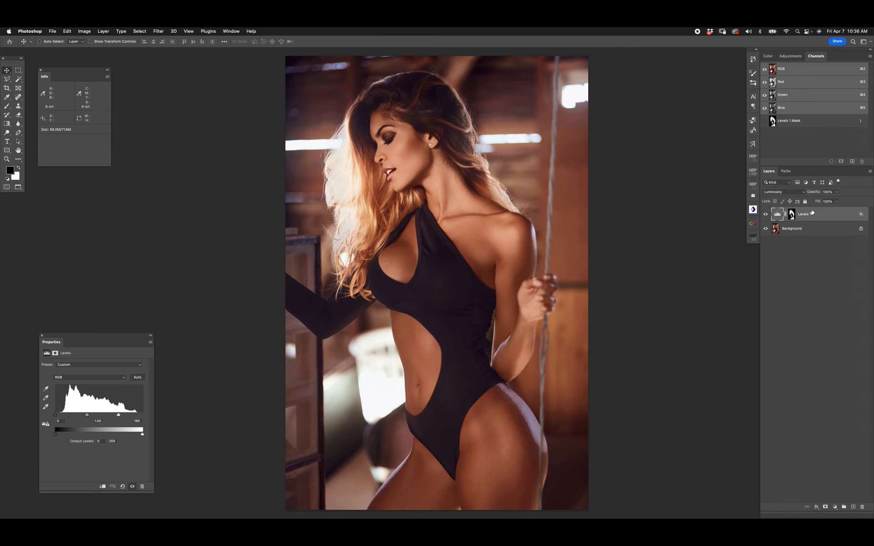
# Step: Paint black over the hair in the Levels 1 mask with a soft brush at 100% opacity, resizing the brush as needed
pyautogui.click(788, 121)
pyautogui.press('b')
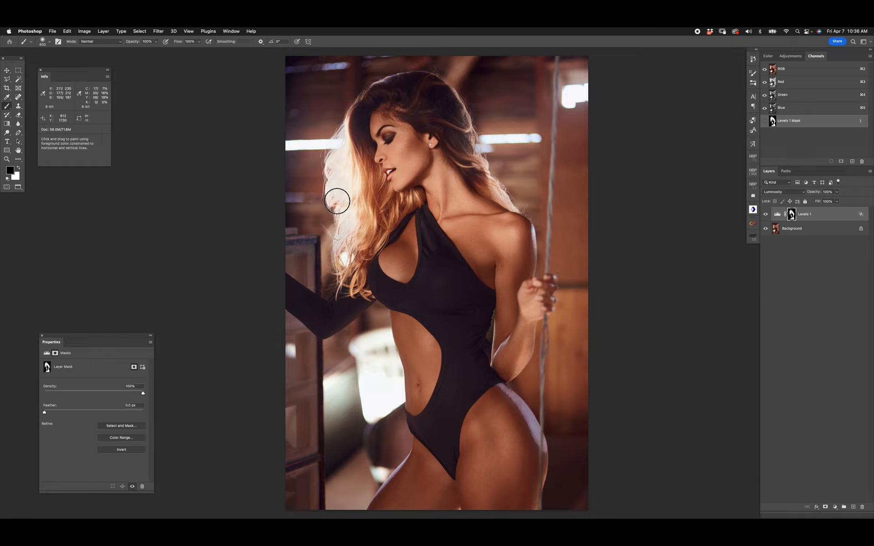
pyautogui.press(']')
pyautogui.moveTo(325, 135)
pyautogui.mouseDown()
pyautogui.moveTo(331, 227)
pyautogui.moveTo(348, 143)
pyautogui.moveTo(357, 231)
pyautogui.mouseUp()
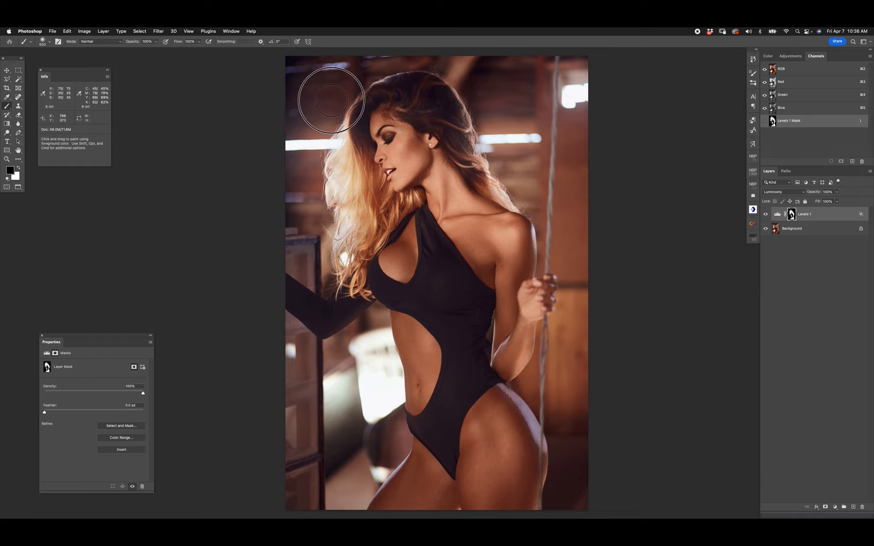
pyautogui.press('[')
pyautogui.moveTo(359, 150); pyautogui.dragTo(348, 155)
pyautogui.press('[')
pyautogui.moveTo(374, 217)
pyautogui.mouseDown()
pyautogui.moveTo(393, 211)
pyautogui.moveTo(345, 270)
pyautogui.moveTo(355, 257)
pyautogui.moveTo(338, 145)
pyautogui.moveTo(325, 164)
pyautogui.moveTo(359, 76)
pyautogui.moveTo(361, 88)
pyautogui.moveTo(479, 116)
pyautogui.mouseUp()
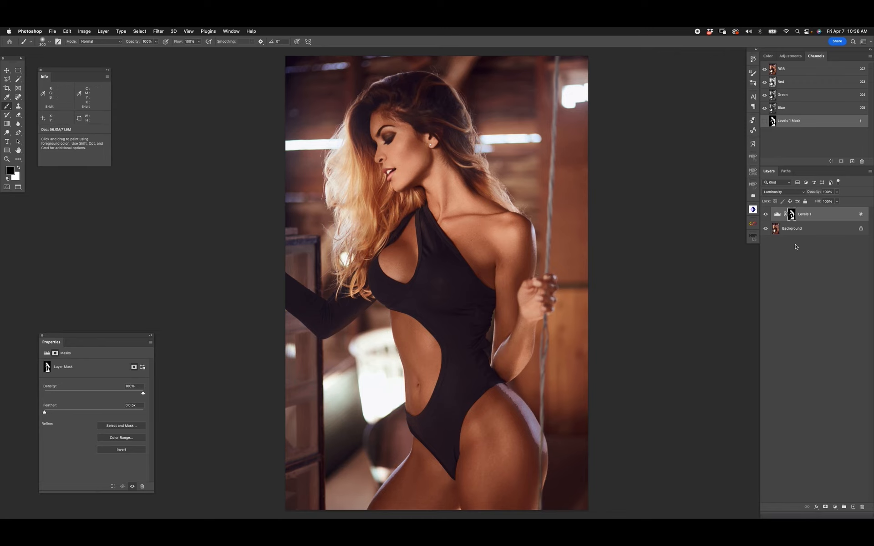
# Step: Compare the image repeatedly with Levels 1 hidden and shown to examine the skin highlights
pyautogui.click(765, 214)
pyautogui.click(765, 214)
pyautogui.click(765, 214)
pyautogui.click(764, 214)
pyautogui.click(765, 214)
pyautogui.press('v')
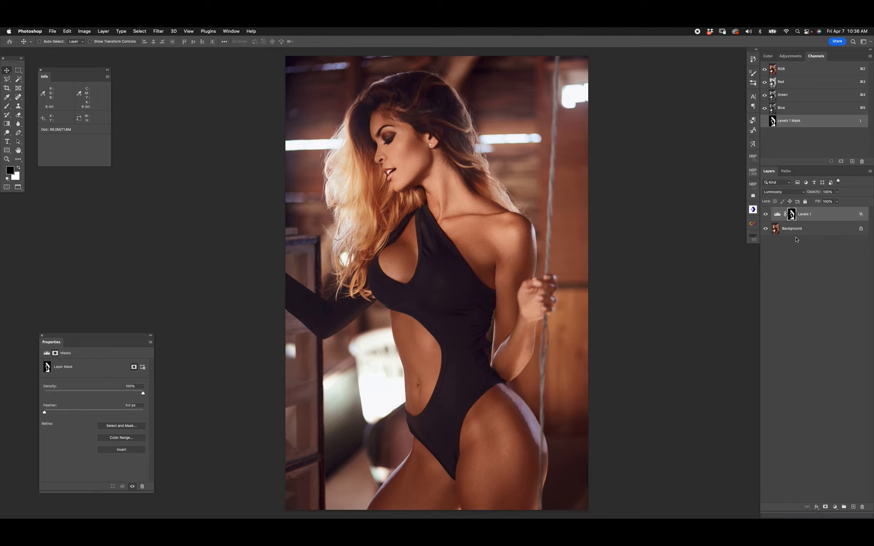
pyautogui.click(765, 214)
pyautogui.click(765, 214)
pyautogui.click(765, 214)
pyautogui.click(765, 213)
pyautogui.click(765, 213)
pyautogui.click(765, 214)
pyautogui.press('b')
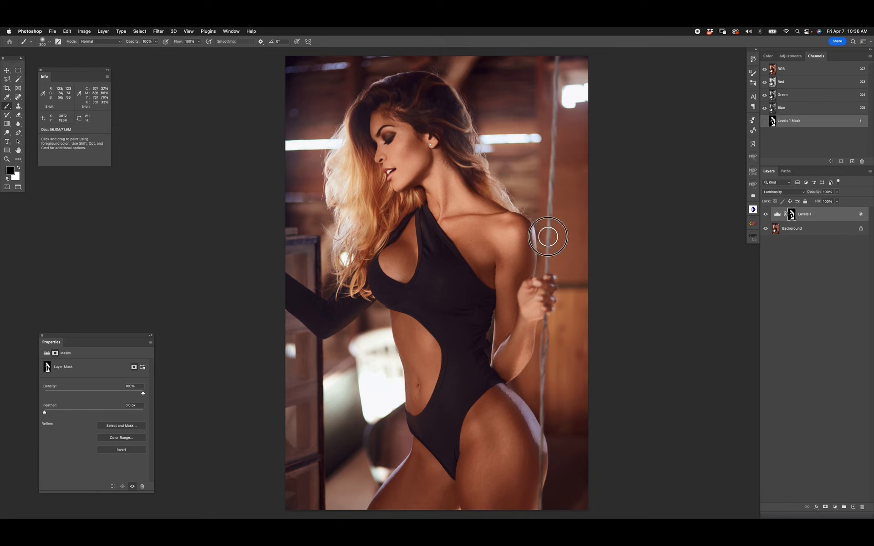
pyautogui.click(765, 214)
pyautogui.click(765, 213)
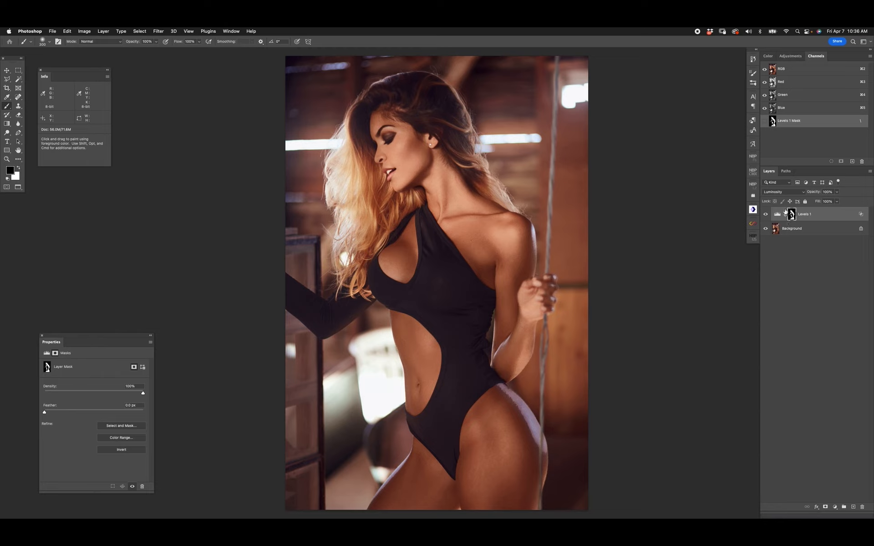
pyautogui.click(765, 214)
pyautogui.click(765, 214)
pyautogui.click(859, 214)
pyautogui.doubleClick(859, 214)
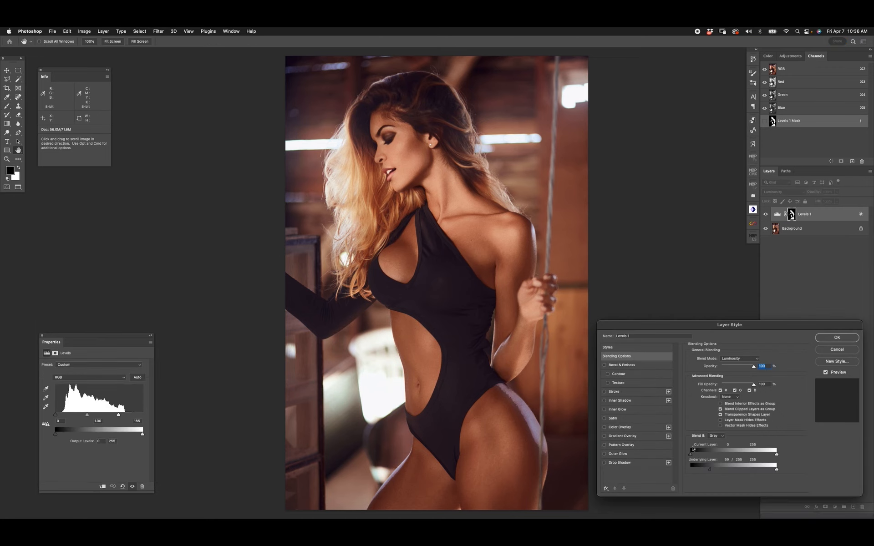
pyautogui.moveTo(708, 468)
pyautogui.mouseDown()
pyautogui.moveTo(726, 472)
pyautogui.moveTo(698, 468)
pyautogui.moveTo(716, 470)
pyautogui.moveTo(705, 470)
pyautogui.mouseUp()
pyautogui.click(823, 351)
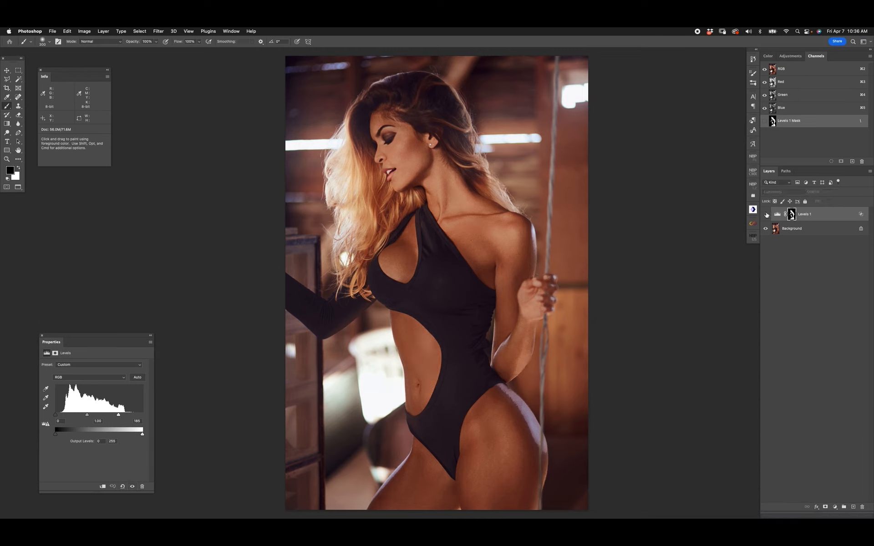
# Step: Fine-tune the Underlying Layer shadow slider in the Levels 1 Blend If and compare the image with and without the layer
pyautogui.doubleClick(861, 214)
pyautogui.moveTo(714, 467); pyautogui.dragTo(714, 469)
pyautogui.click(836, 337)
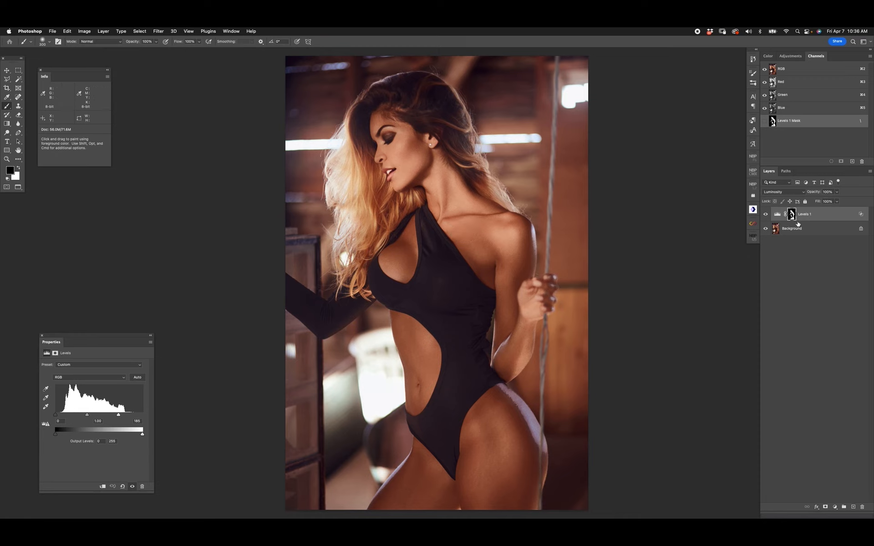
pyautogui.click(765, 215)
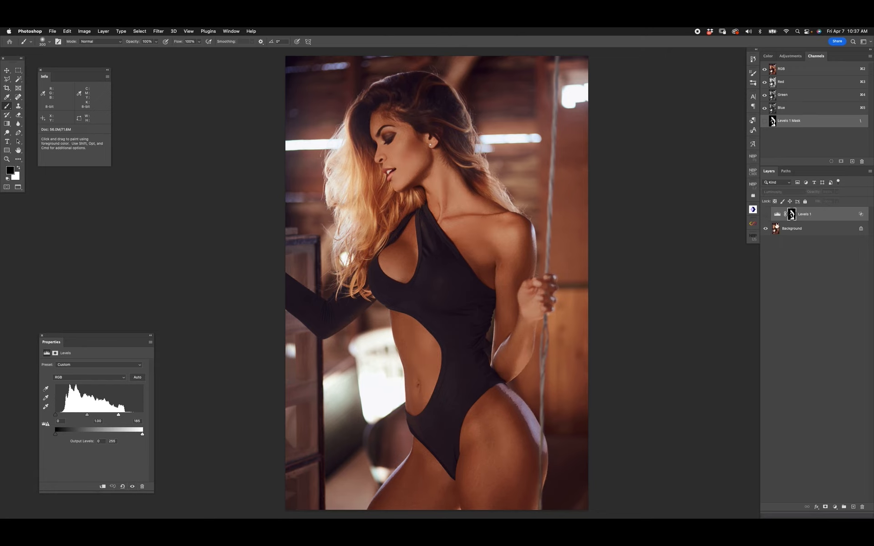
pyautogui.click(765, 214)
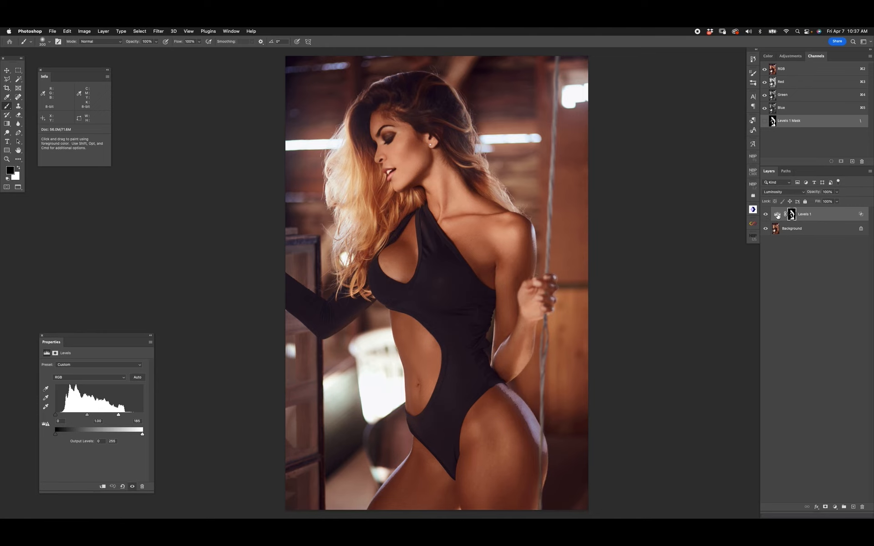
# Step: Set the Levels 1 highlight input level to 175 and compare the image with the layer hidden and shown
pyautogui.click(776, 216)
pyautogui.click(140, 421)
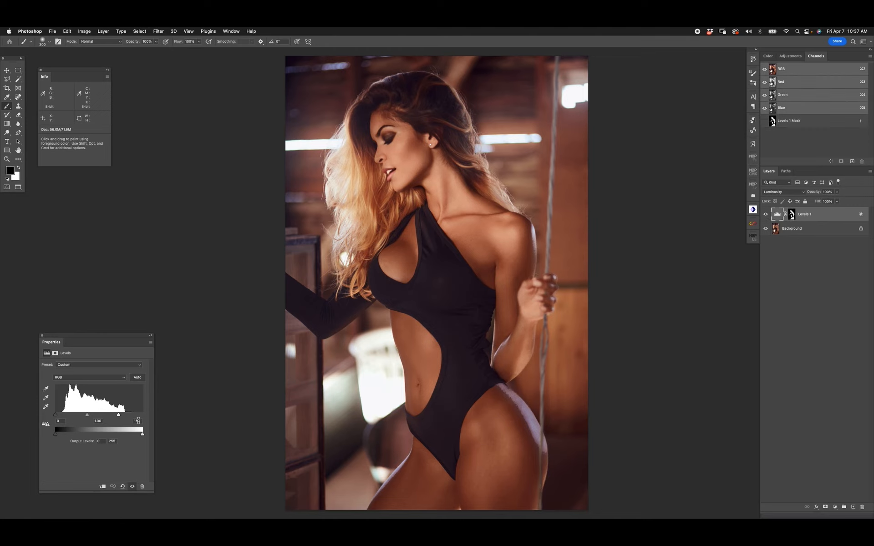
pyautogui.click(765, 215)
pyautogui.click(766, 215)
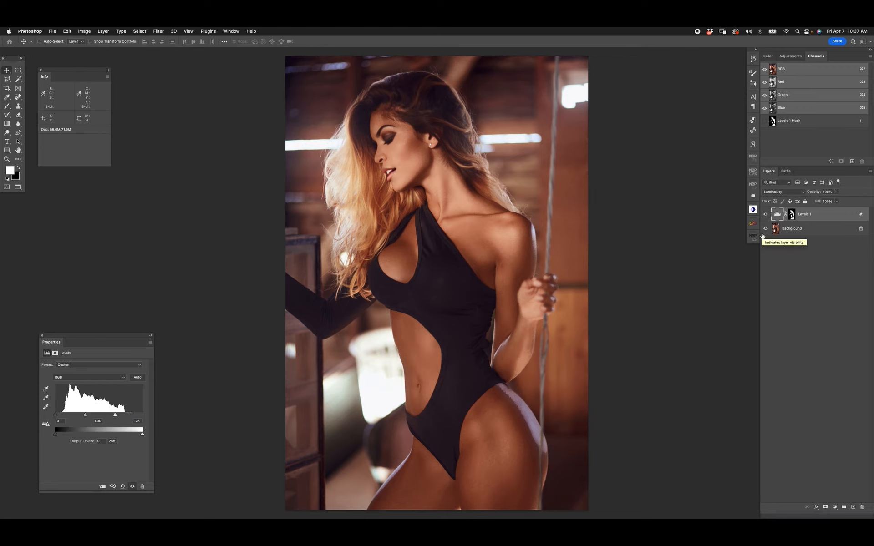